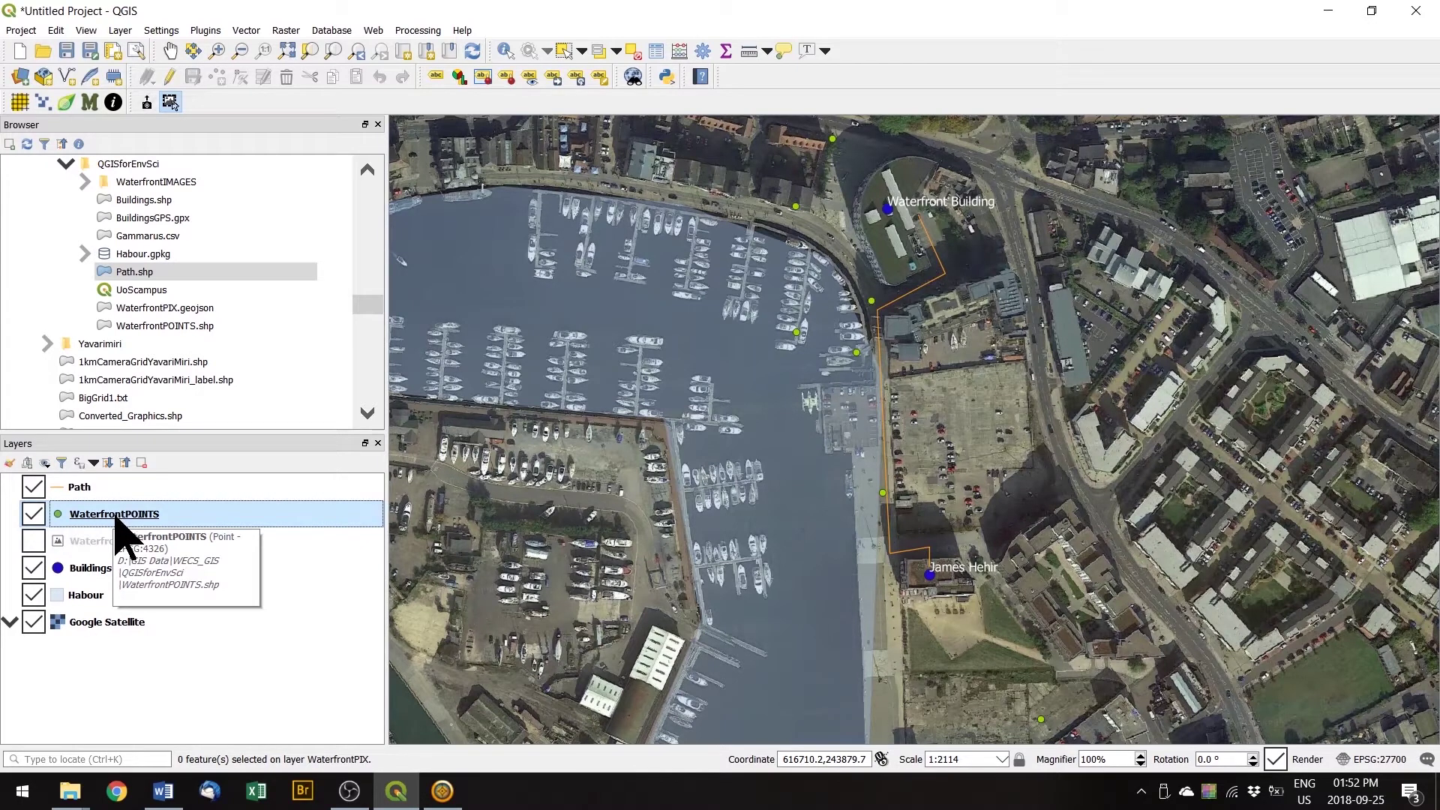
- Open the attribute table for the WaterfrontPOINTS layer from its context menu
right_click(117, 517)
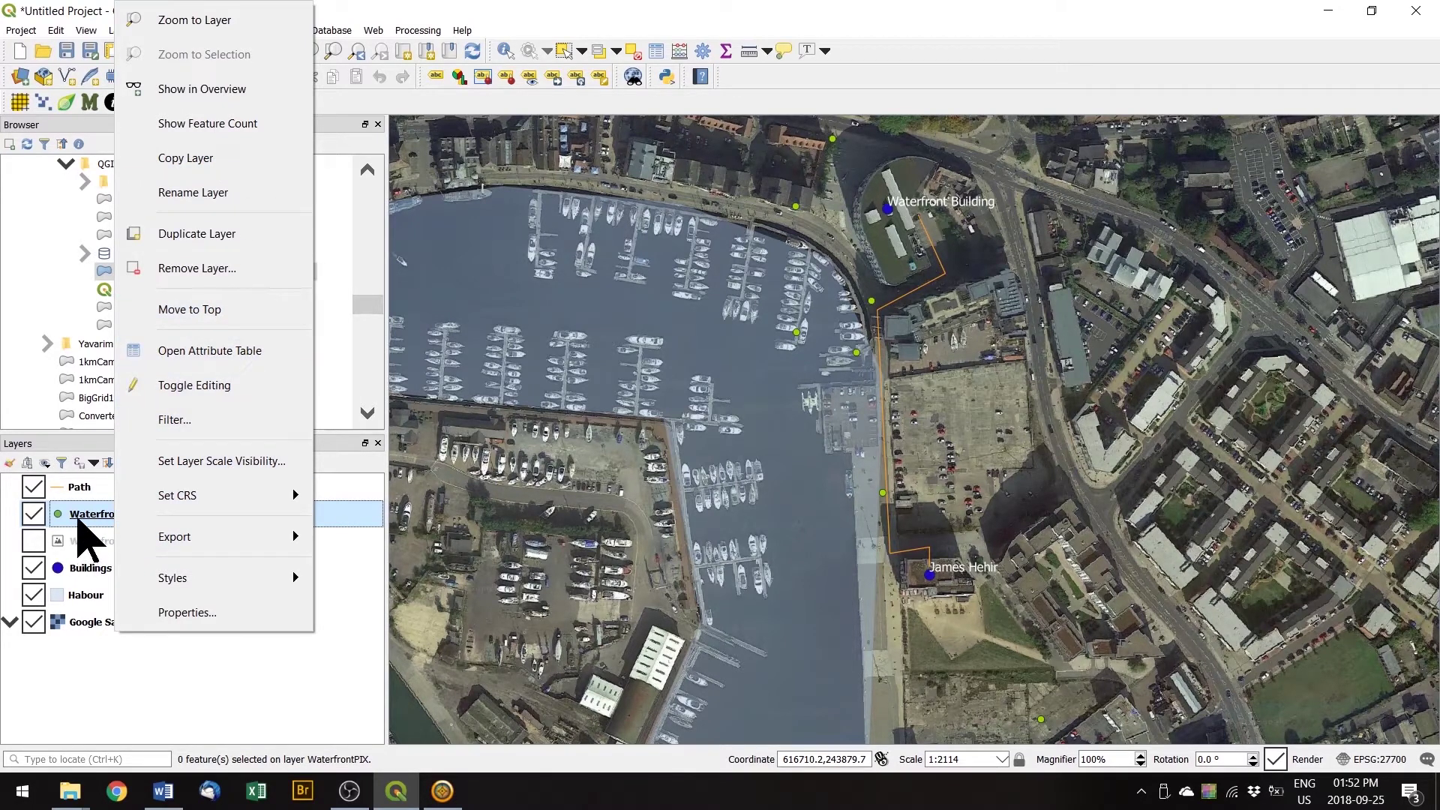
right_click(79, 519)
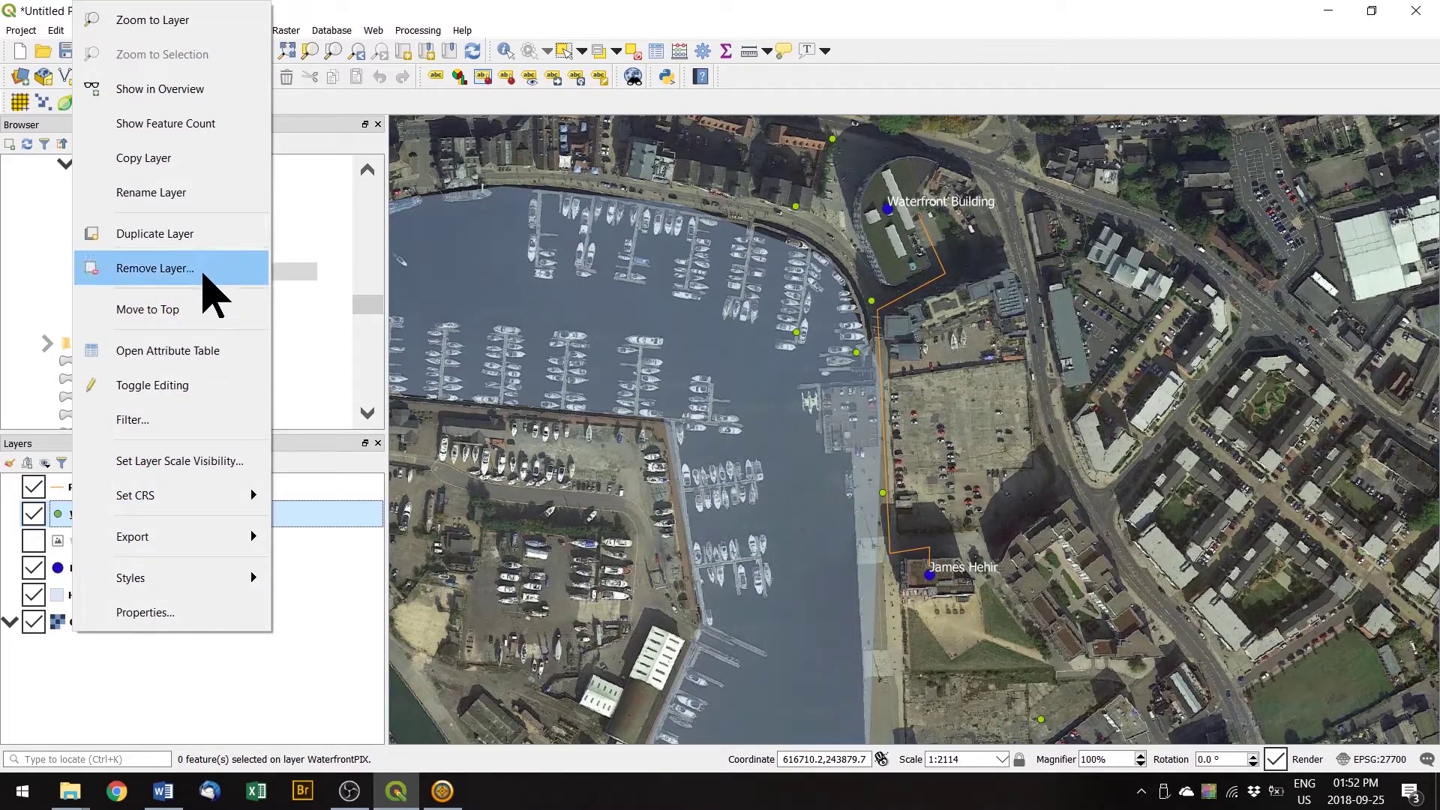
click(195, 353)
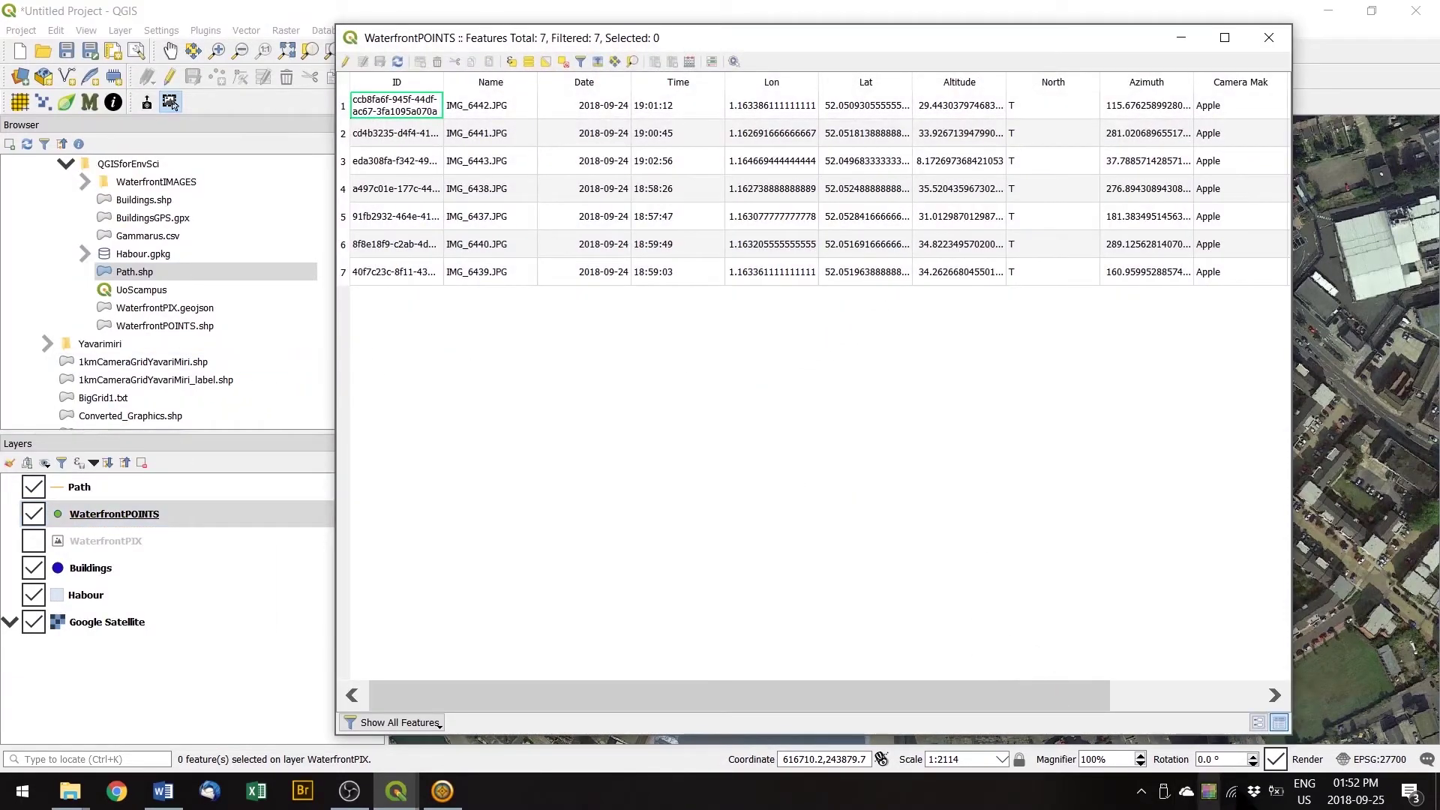
- Compare form and table views of the seven points, then turn on editing for the layer
click(1258, 722)
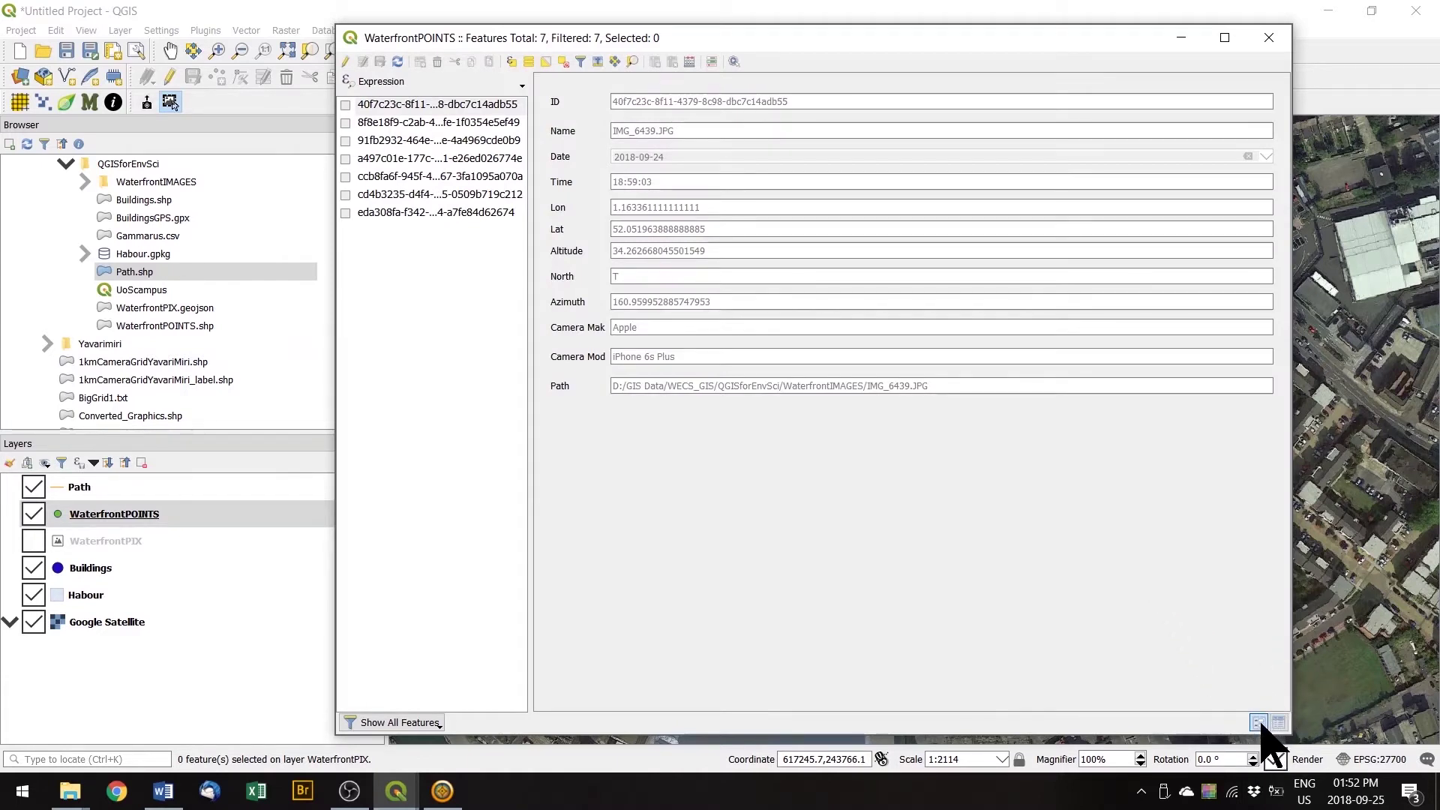
click(1278, 722)
click(1258, 722)
click(1278, 722)
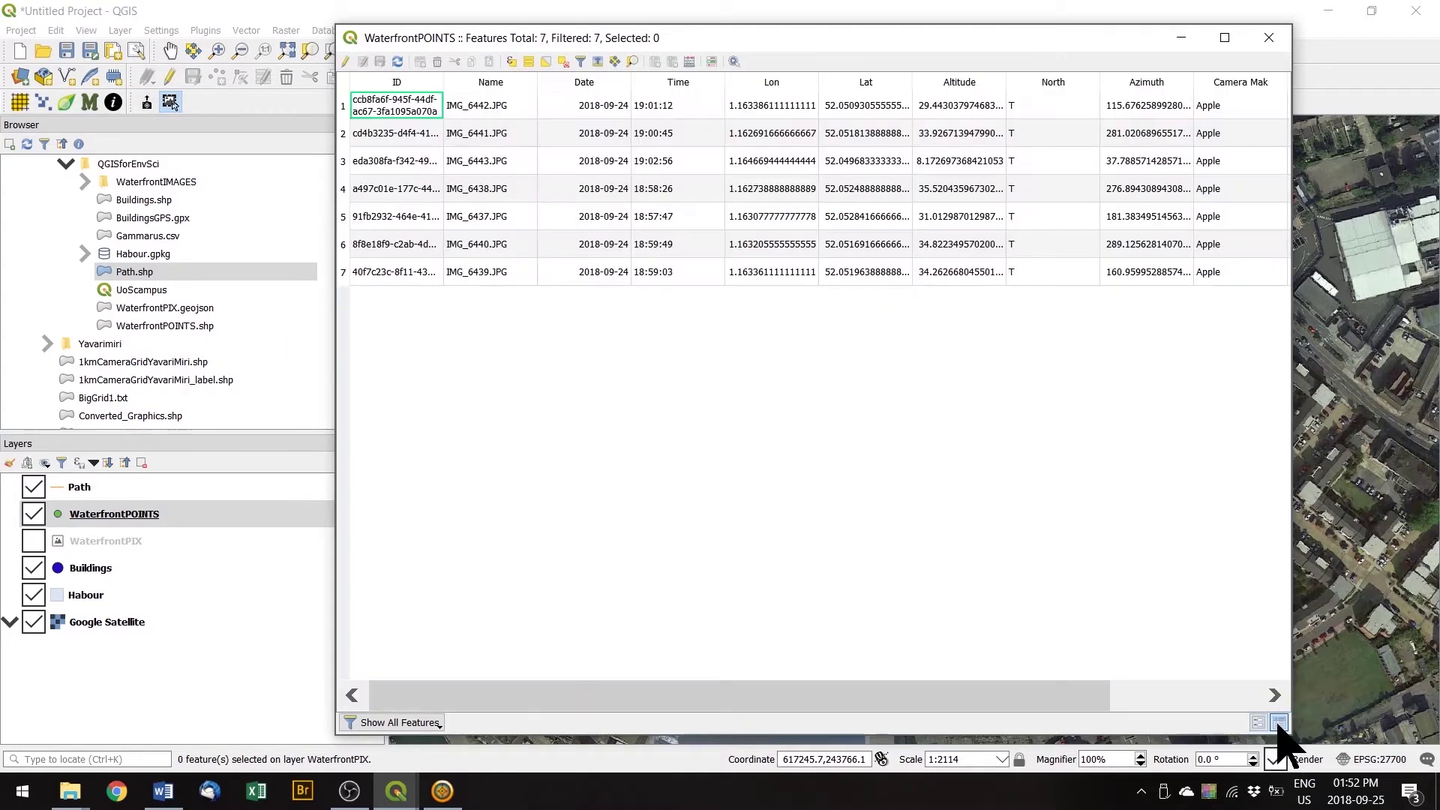
click(347, 61)
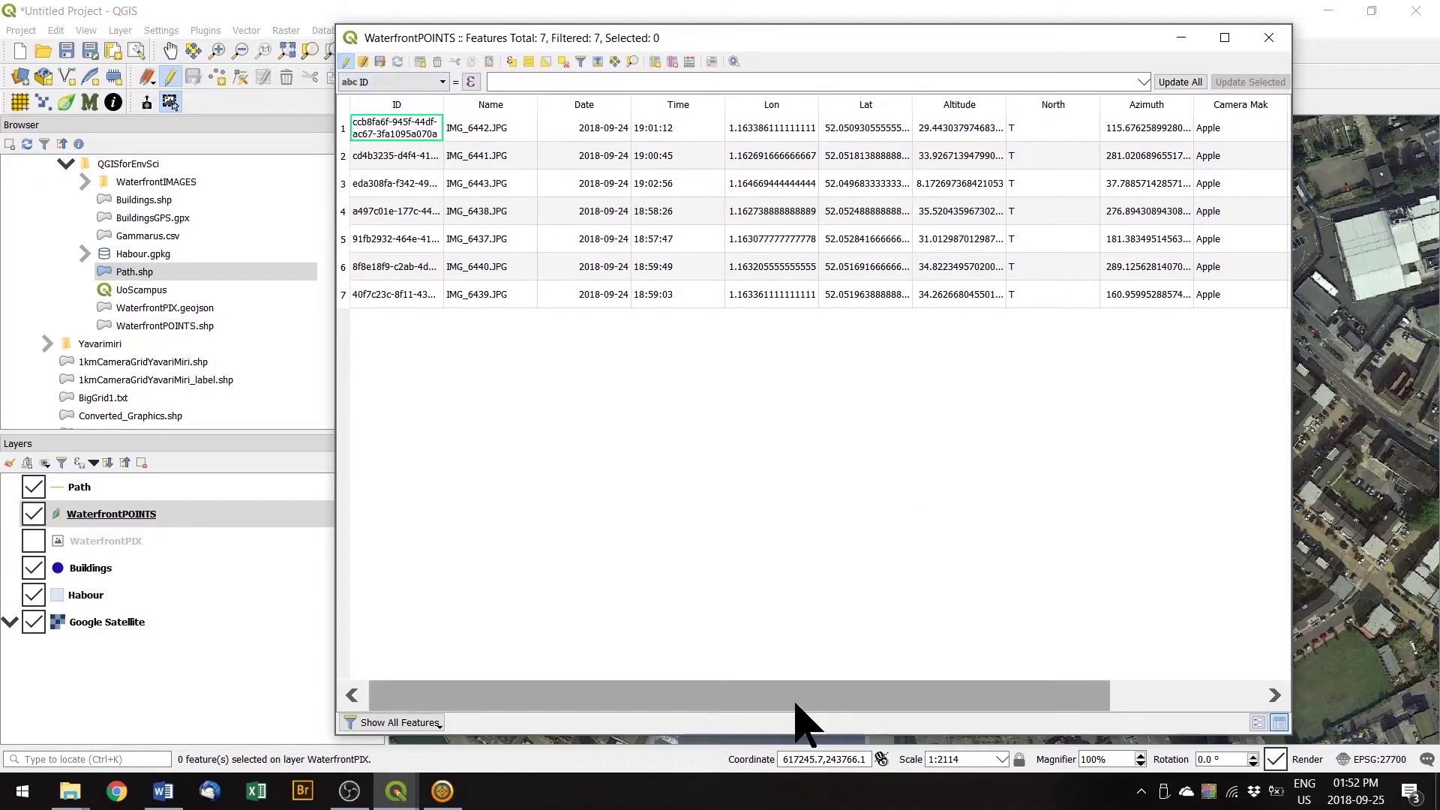
- Create a new Whole number (integer) field named 'gulls' in the WaterfrontPOINTS attribute table
drag(795, 702, 991, 721)
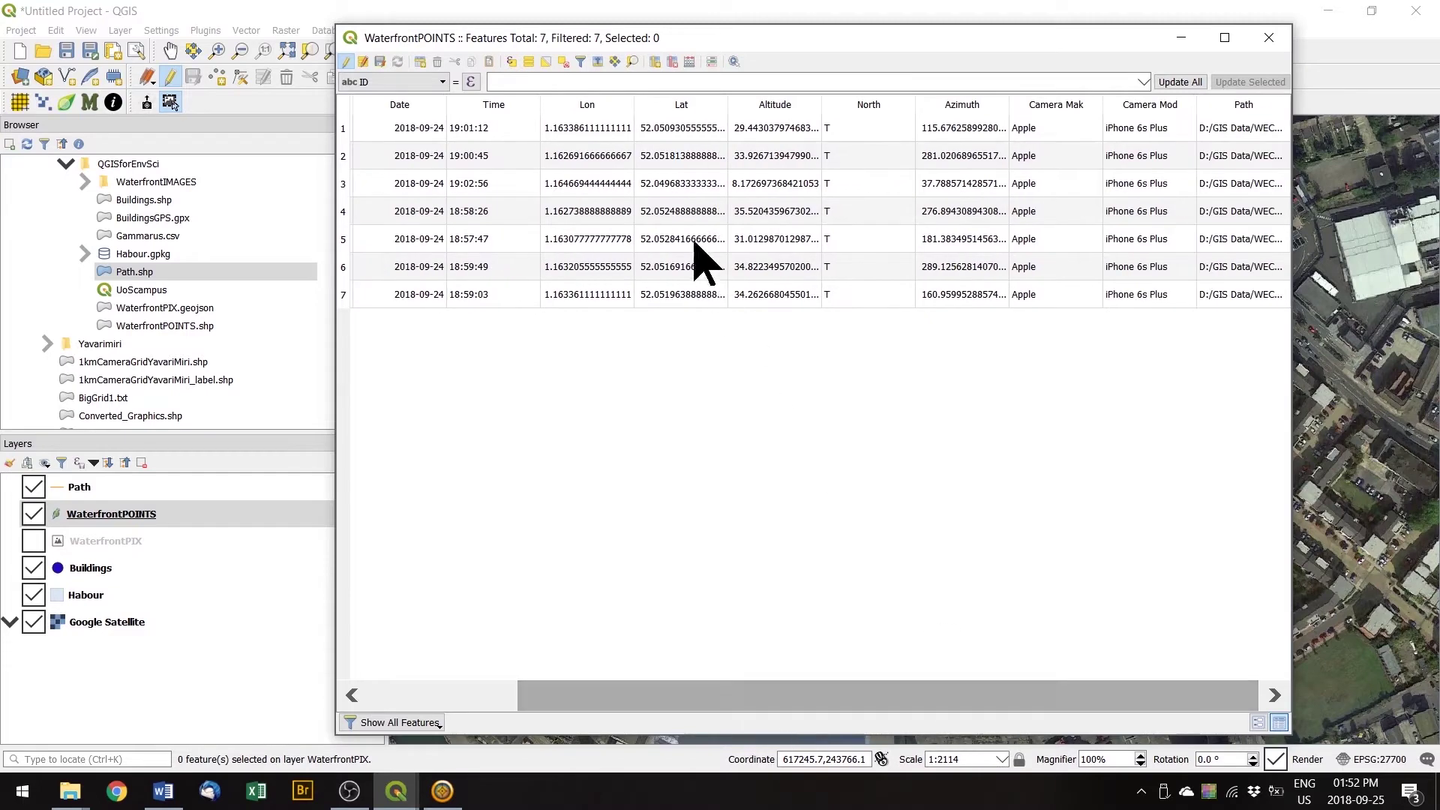
click(655, 62)
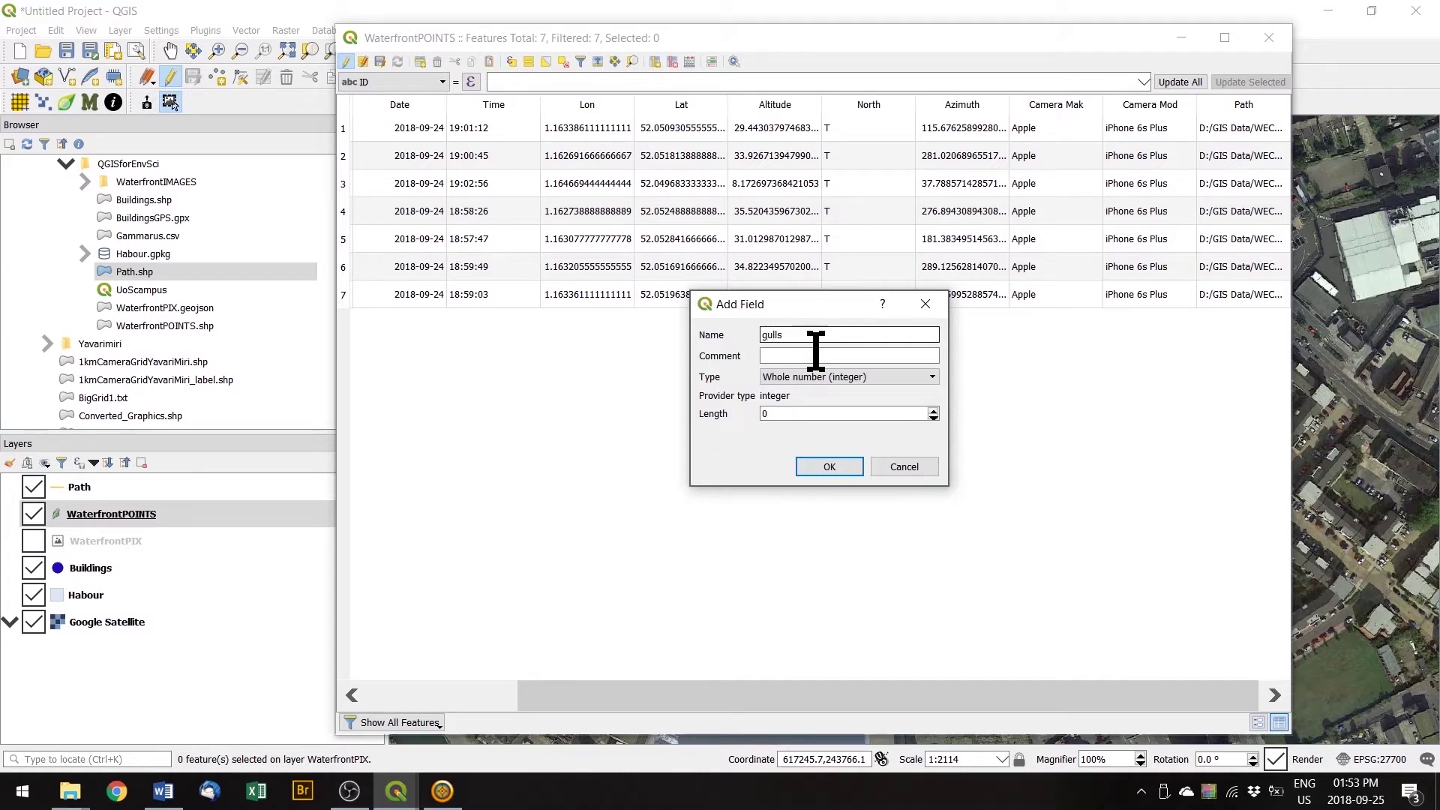
click(827, 378)
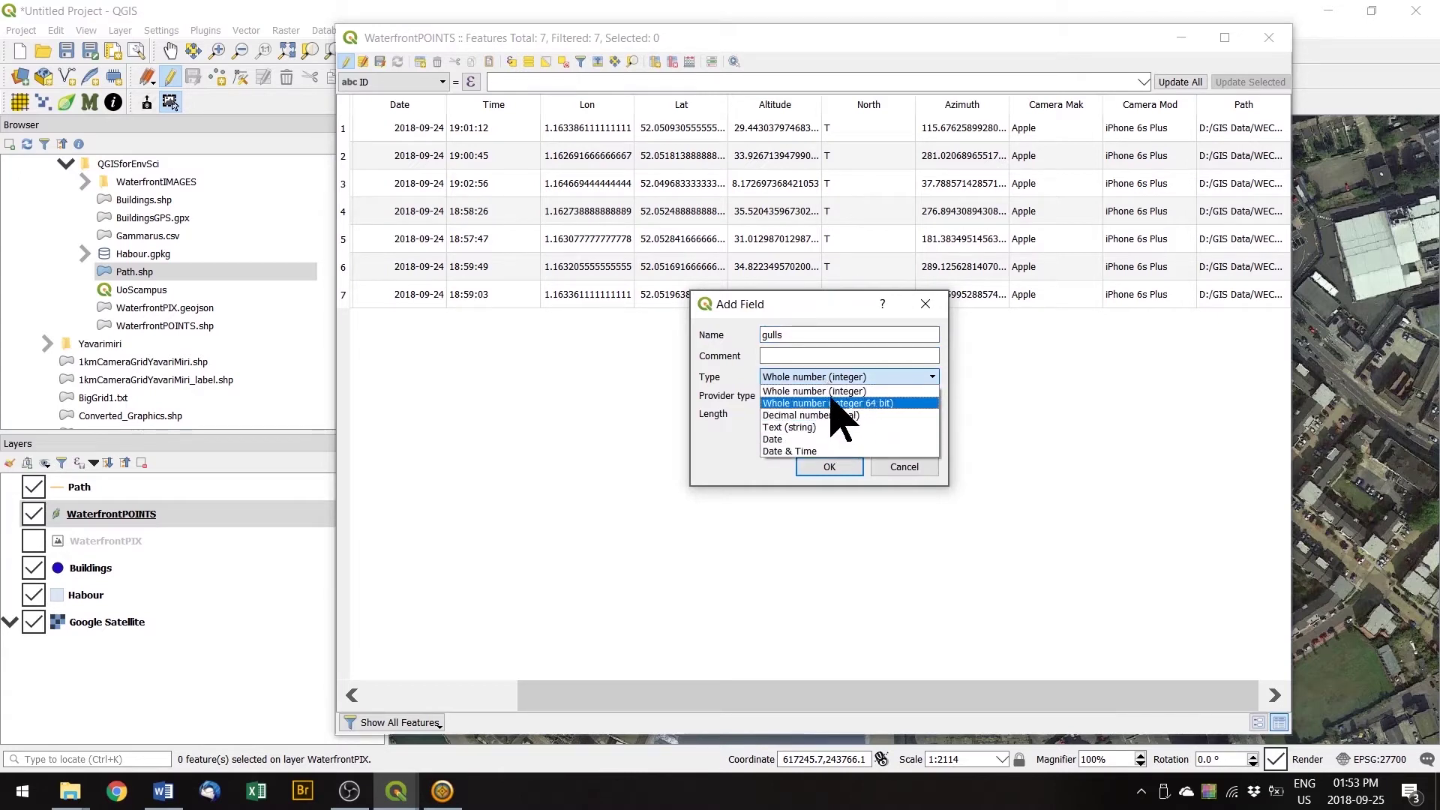
click(830, 394)
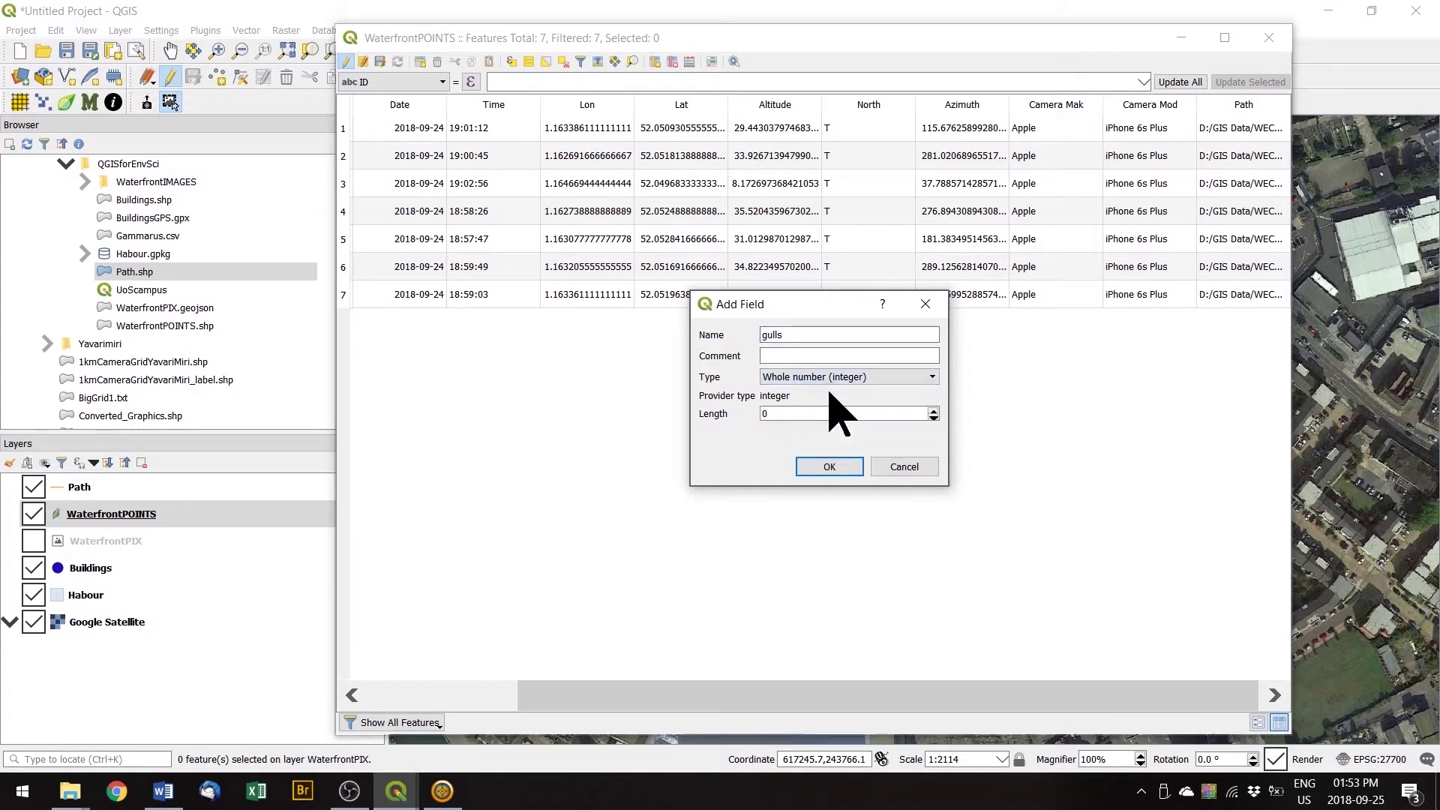
click(845, 467)
- Scroll to the gulls column and enter counts 0, 3, 4 and 6 for rows 1–4
drag(833, 707, 1020, 708)
drag(1260, 191, 1272, 128)
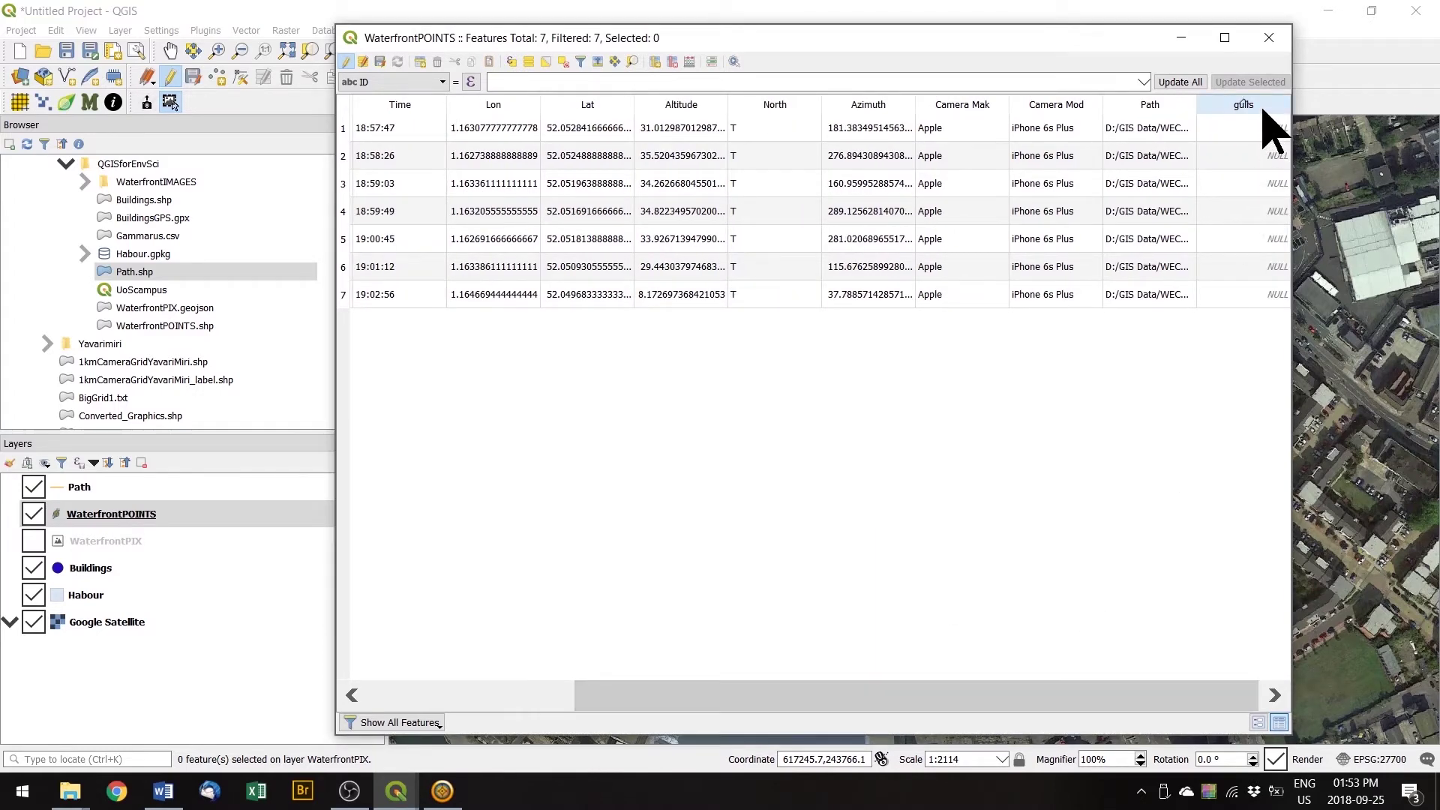
double_click(1272, 127)
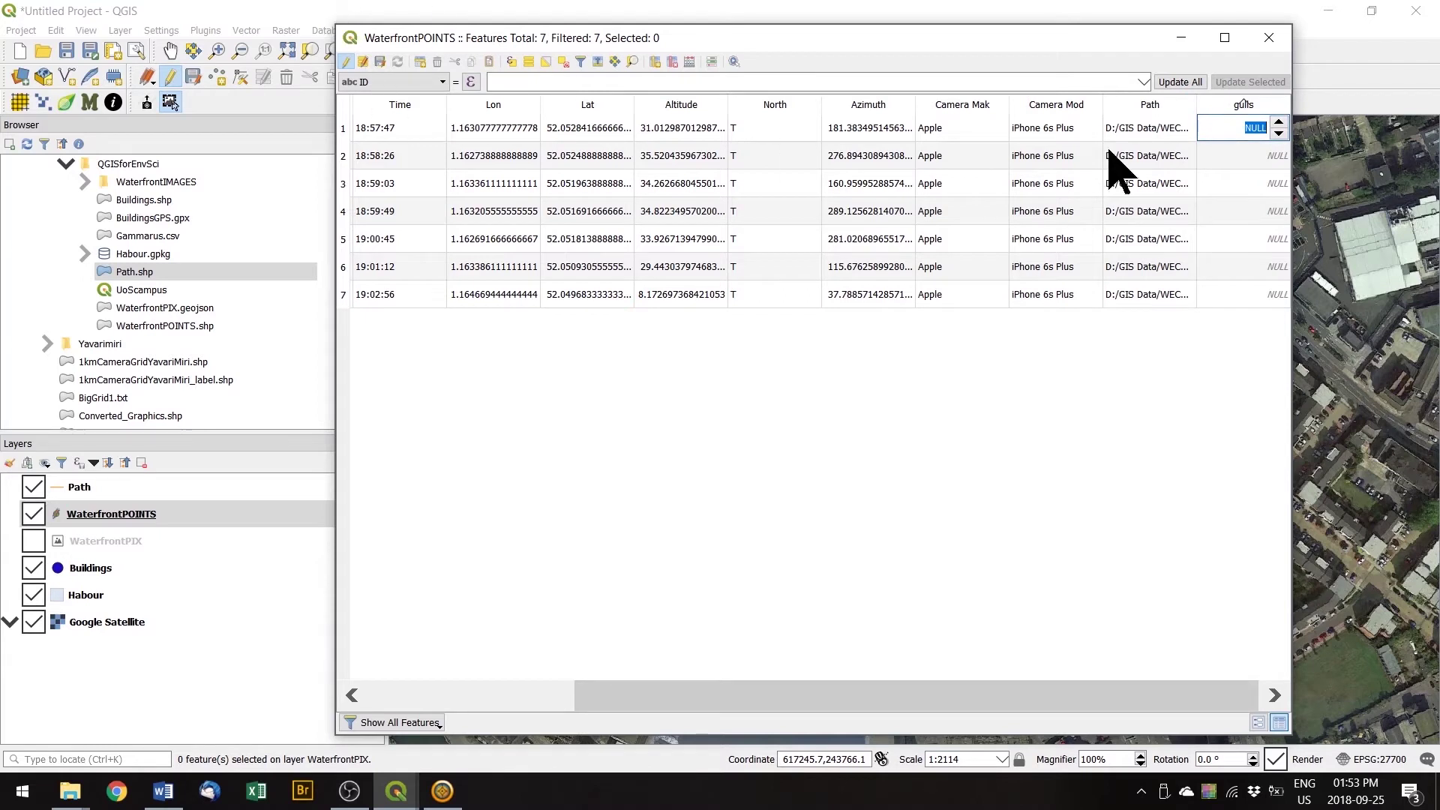
text(0)
double_click(1261, 158)
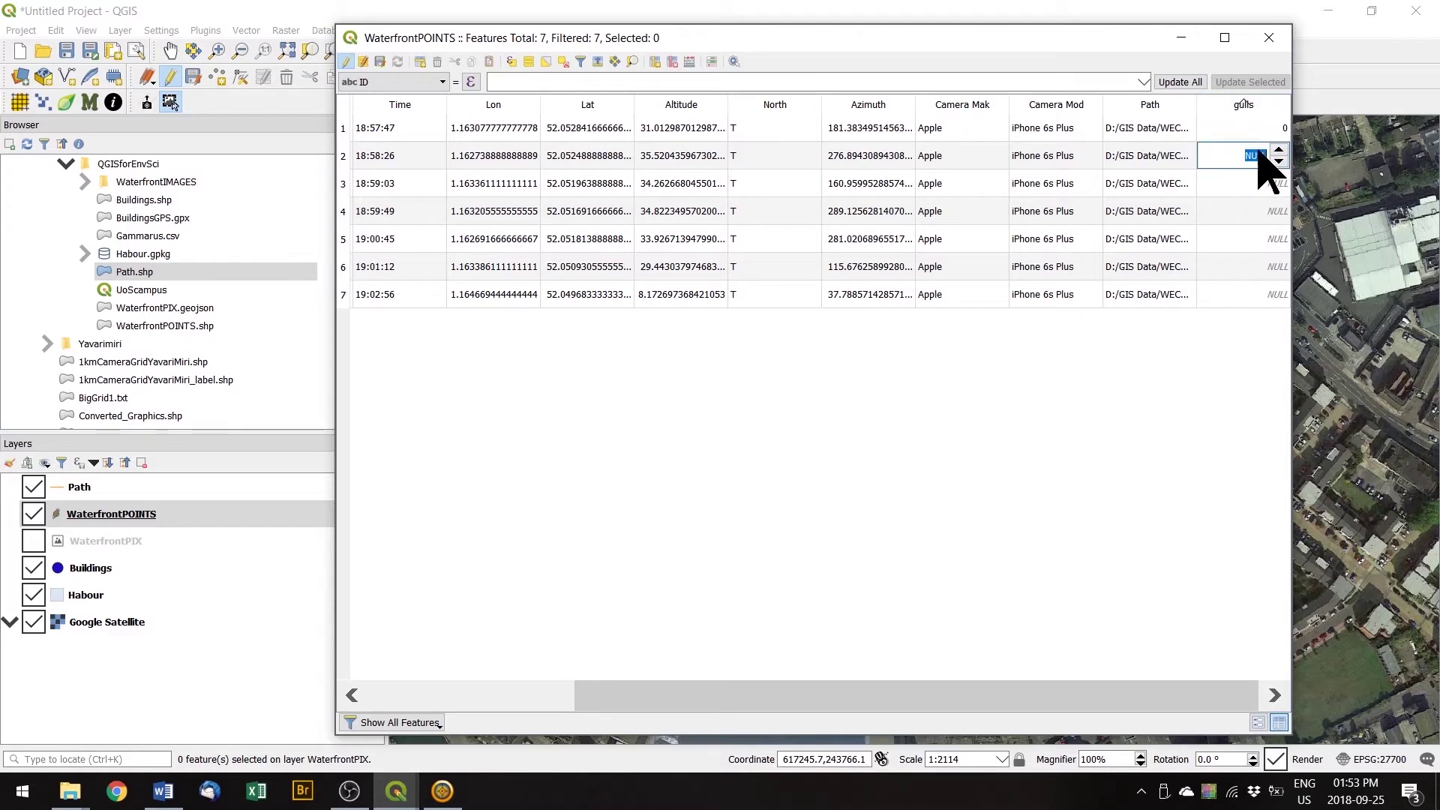
text(3)
double_click(1260, 184)
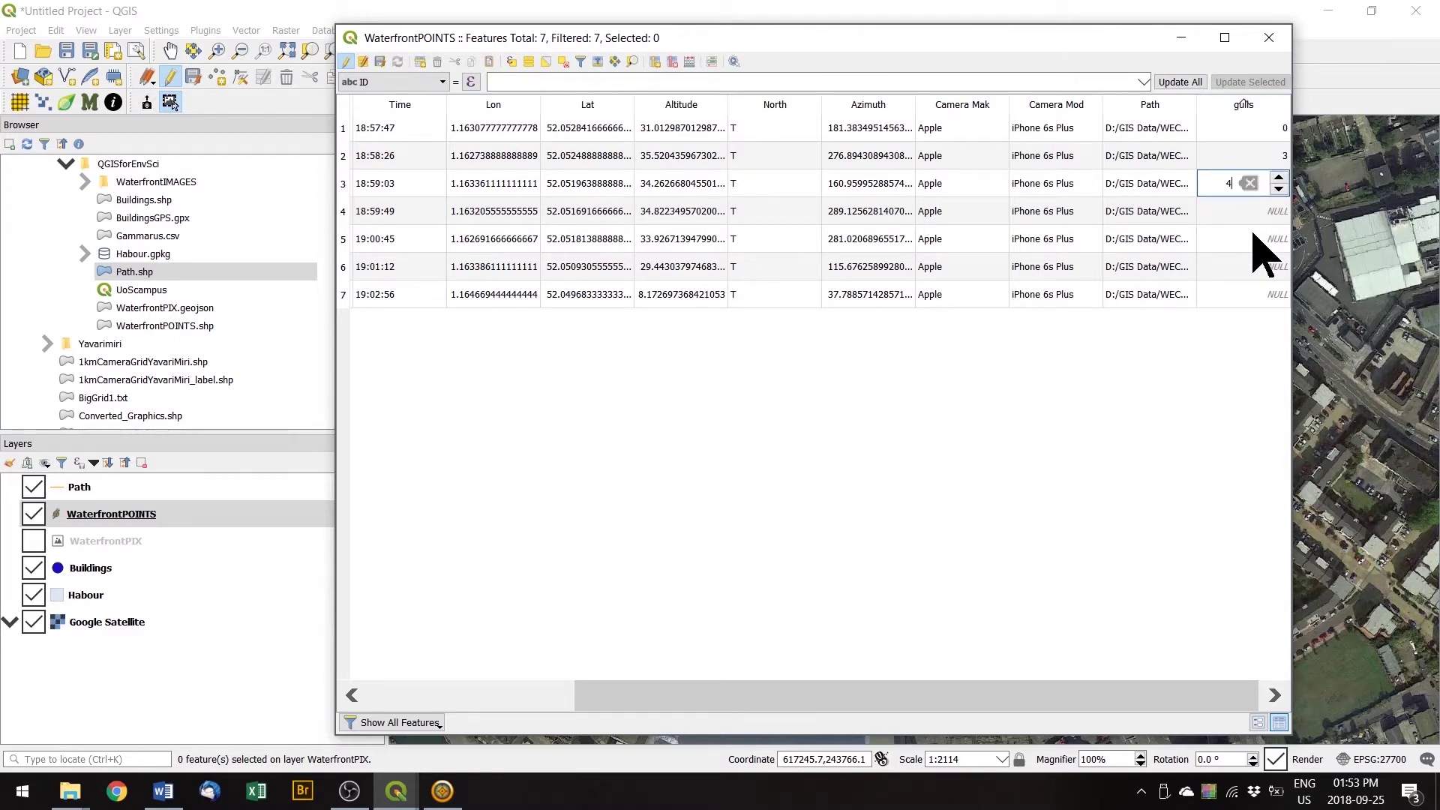
double_click(1250, 212)
text(6)
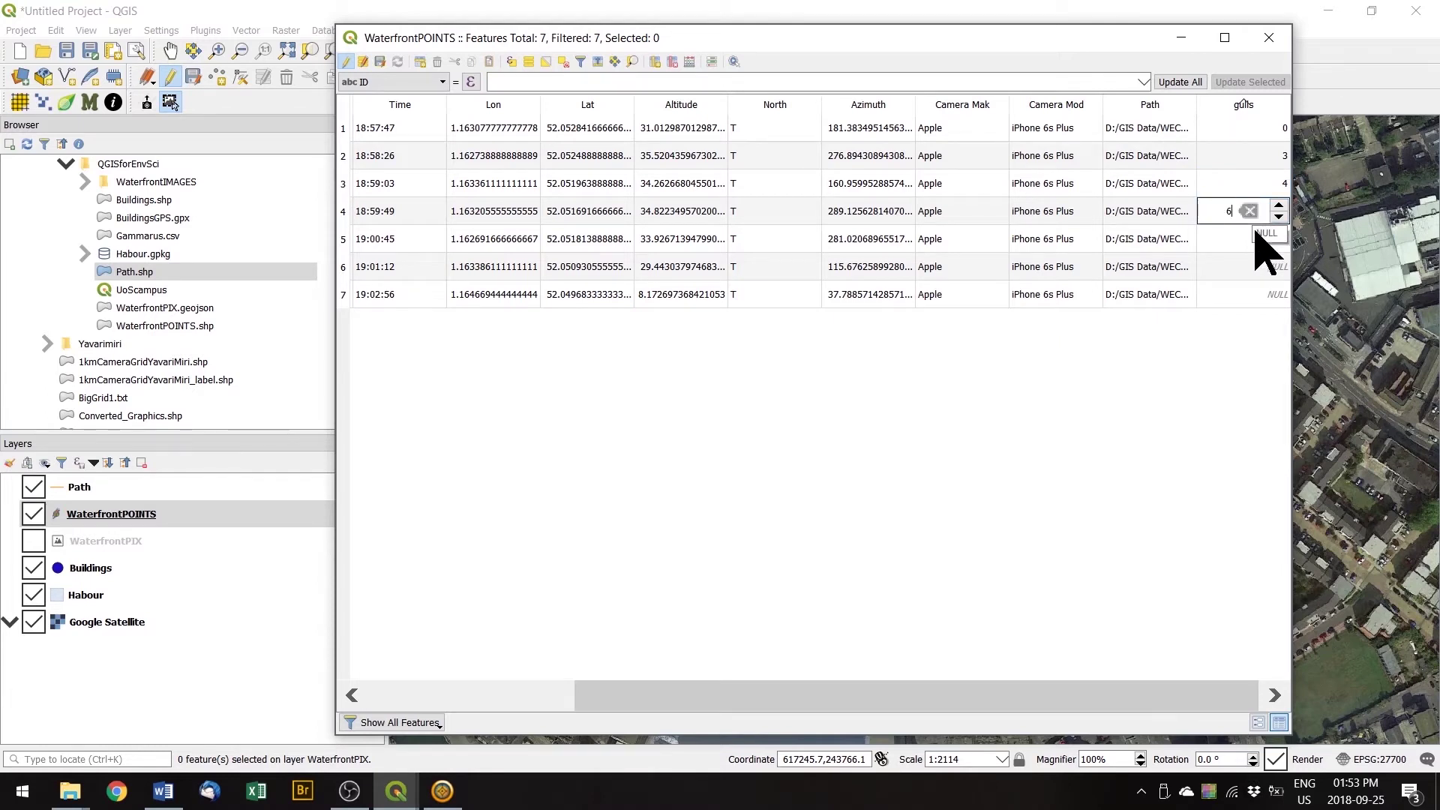
- Enter gull counts 24, 20 and 10 for rows 5–7 and commit the last value
double_click(1254, 239)
text(2)
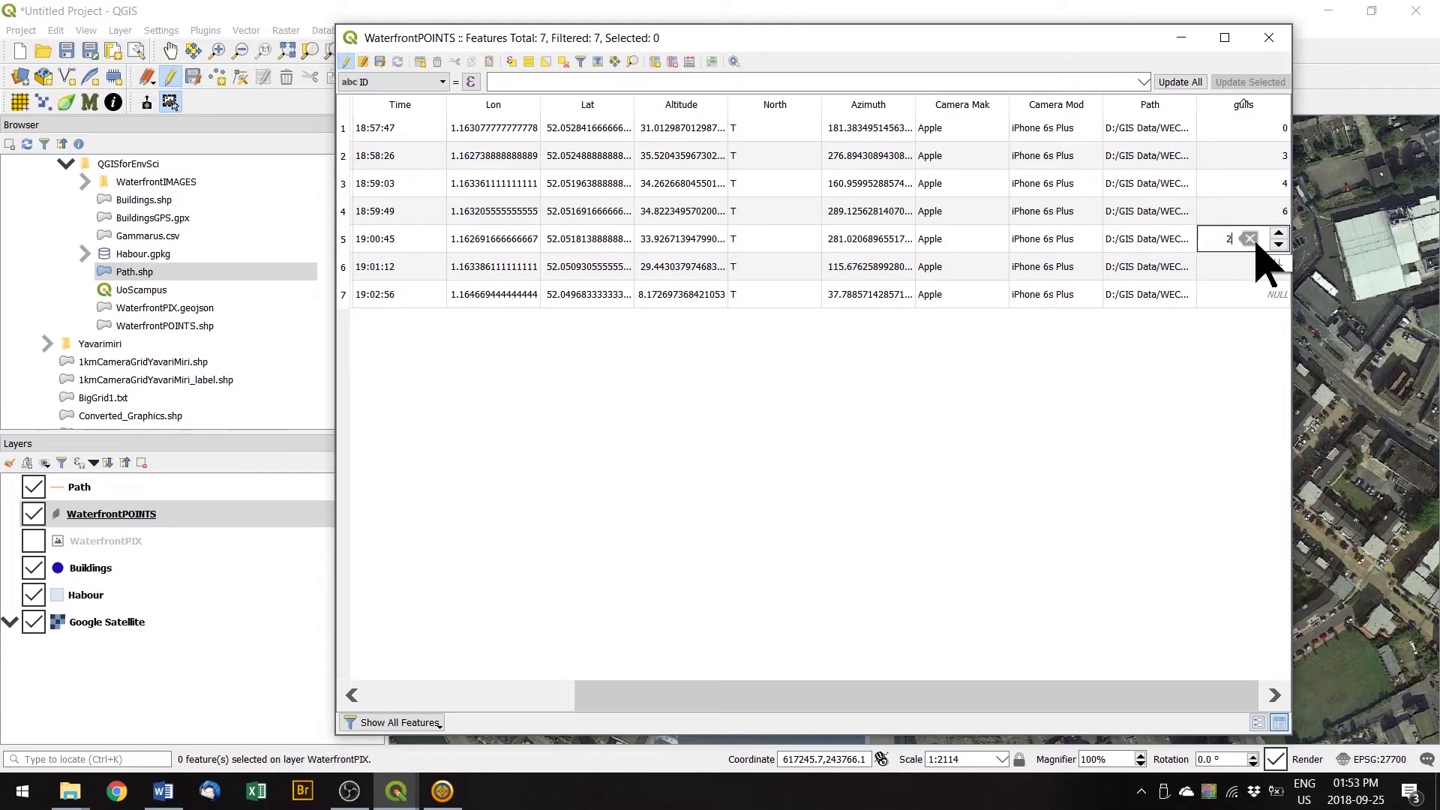
text(4)
double_click(1257, 269)
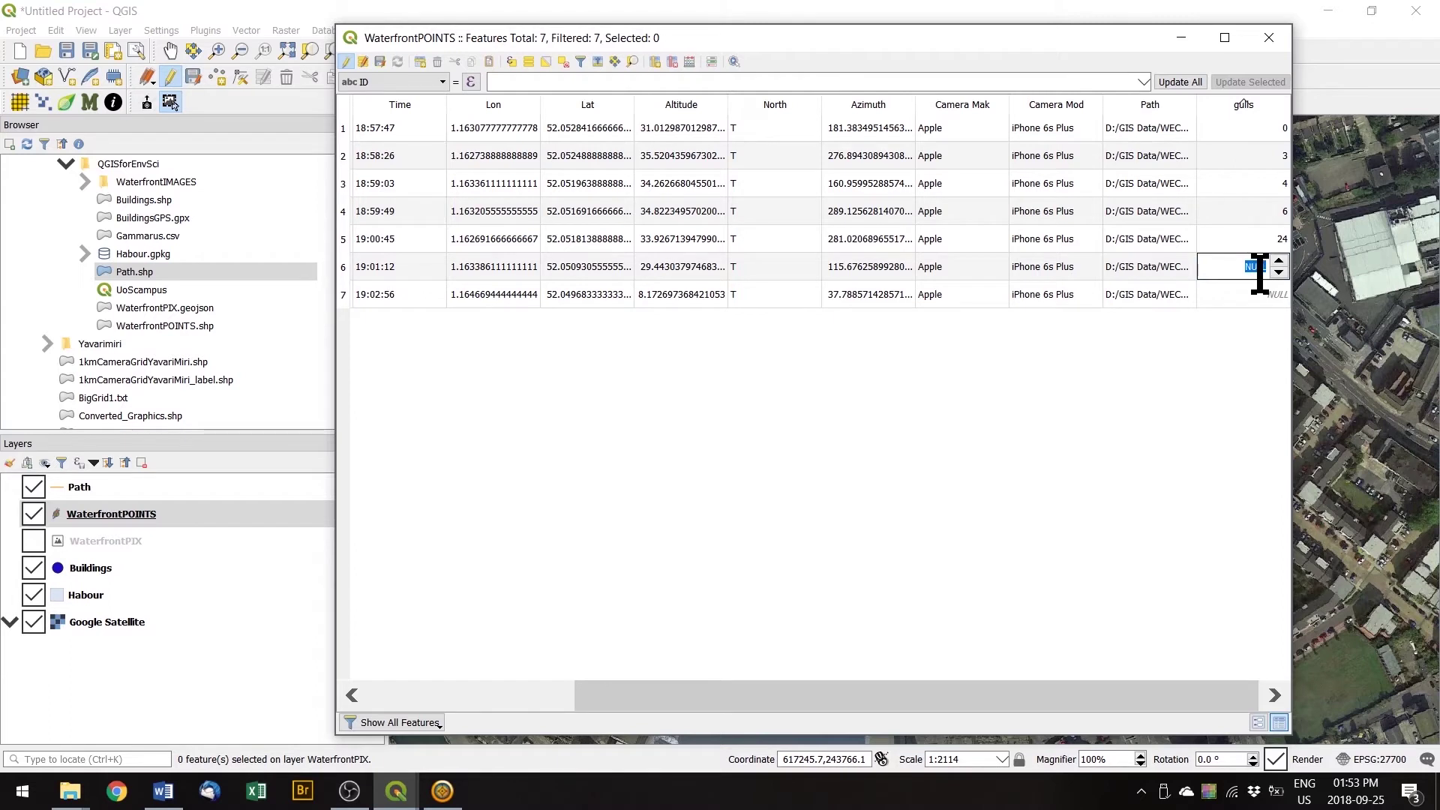
text(20)
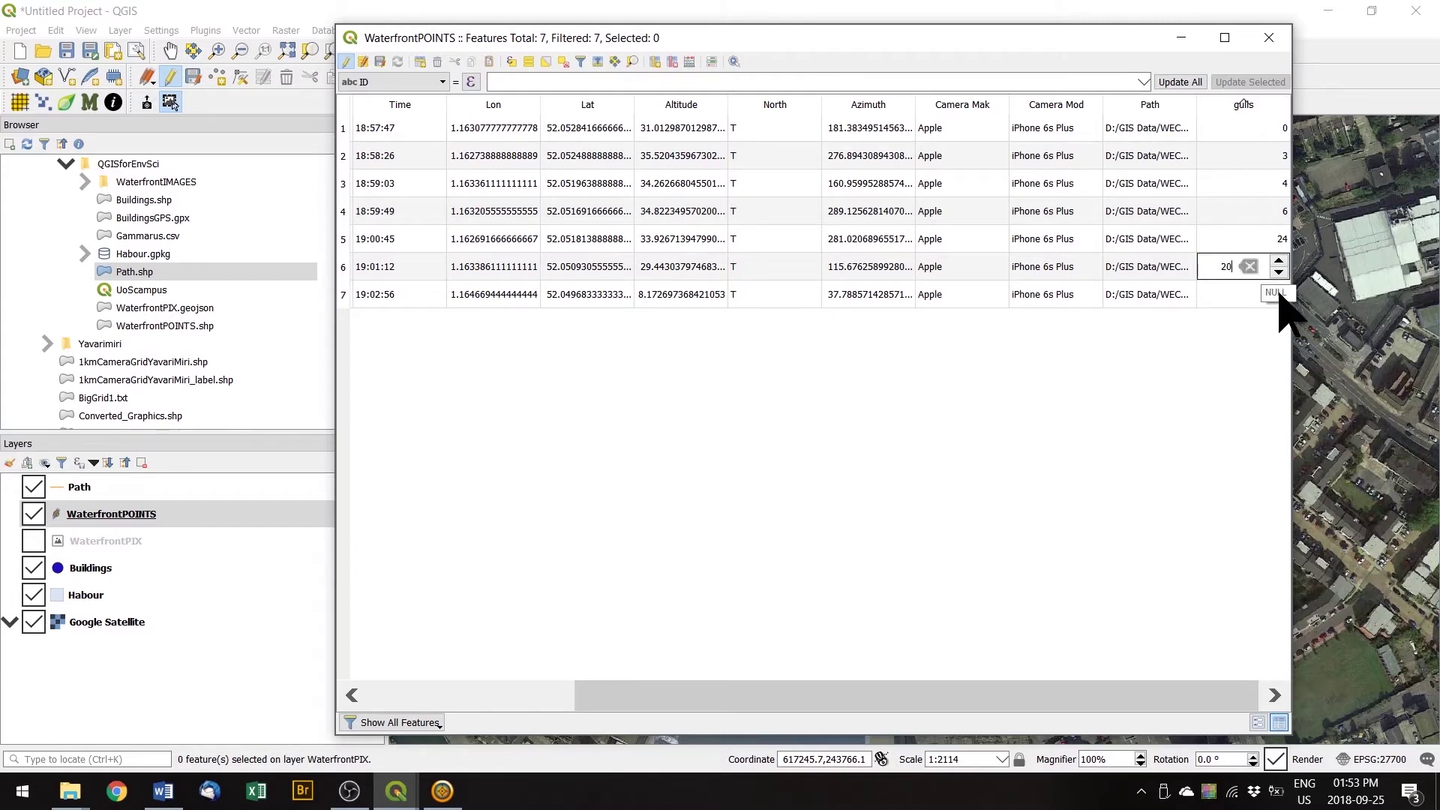
double_click(1247, 295)
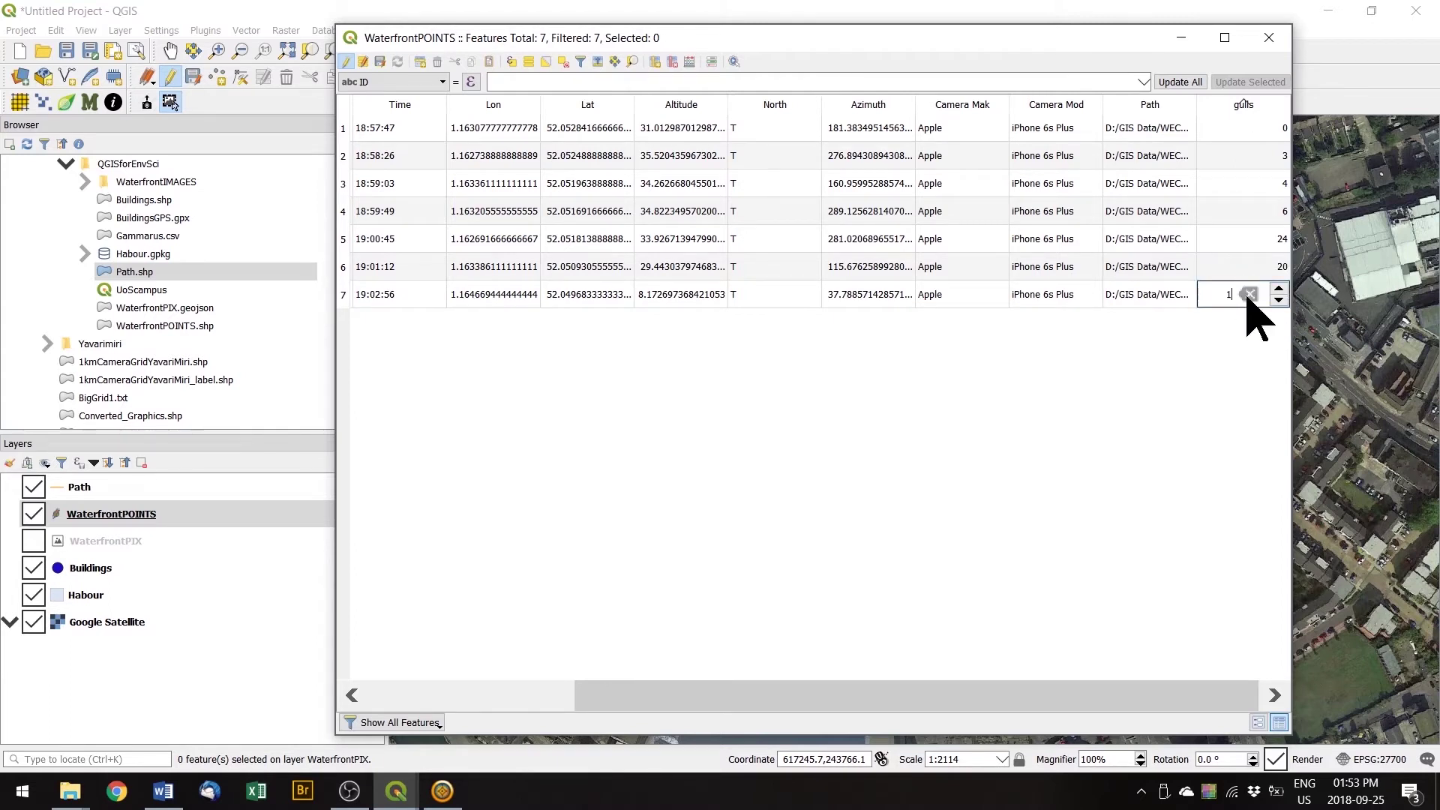
text(10)
key(Return)
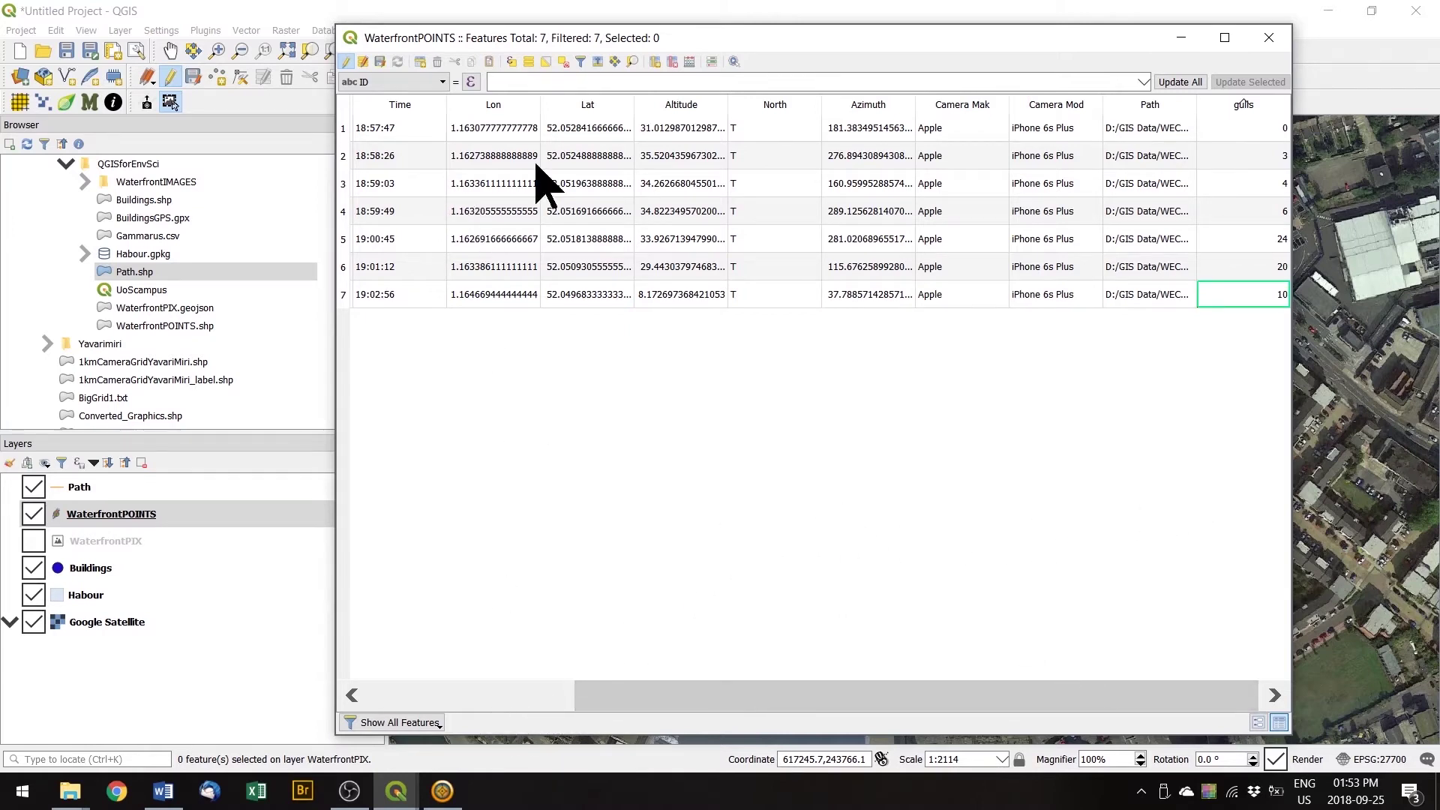
- Save the gull count edits, stop editing WaterfrontPOINTS, and close the attribute table
click(346, 61)
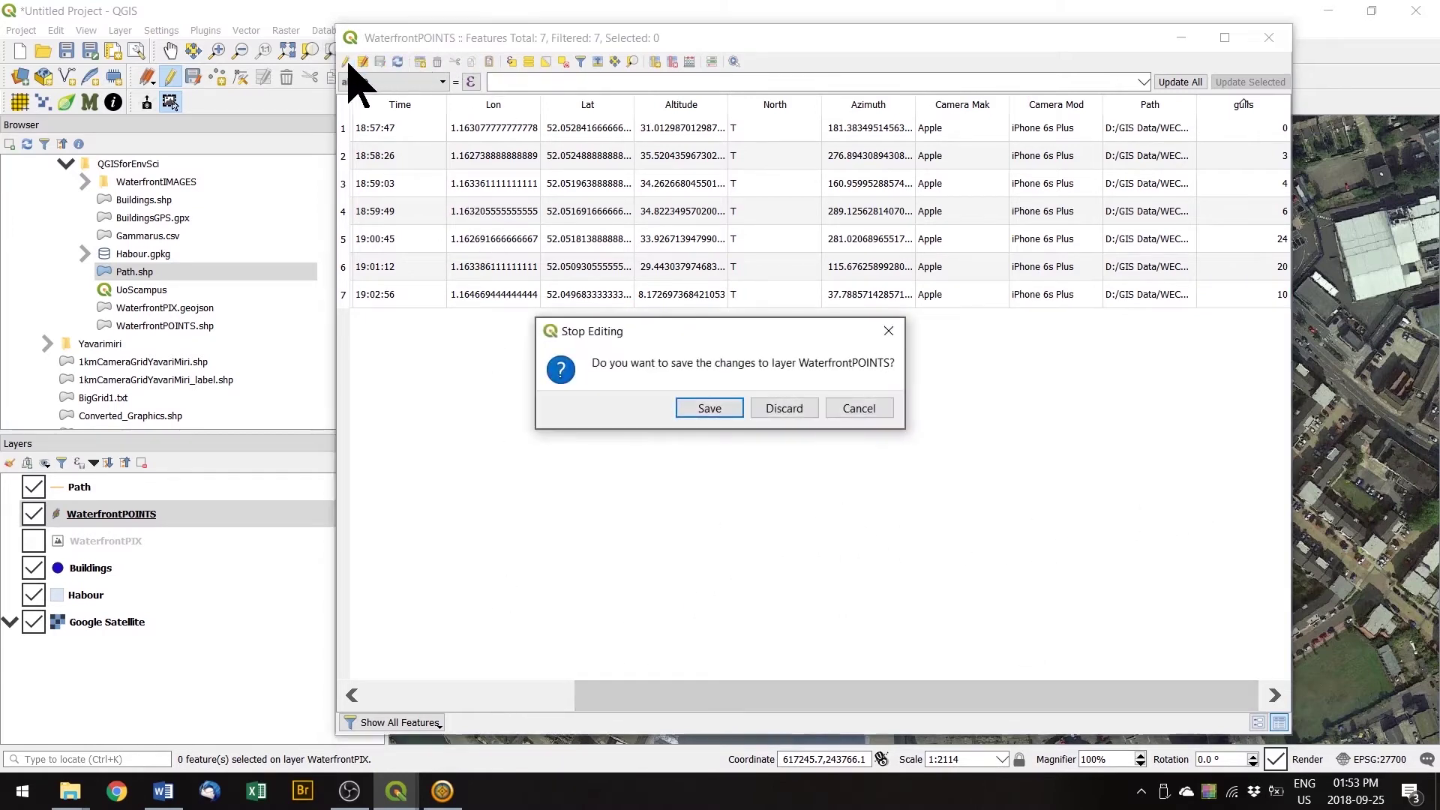
click(712, 409)
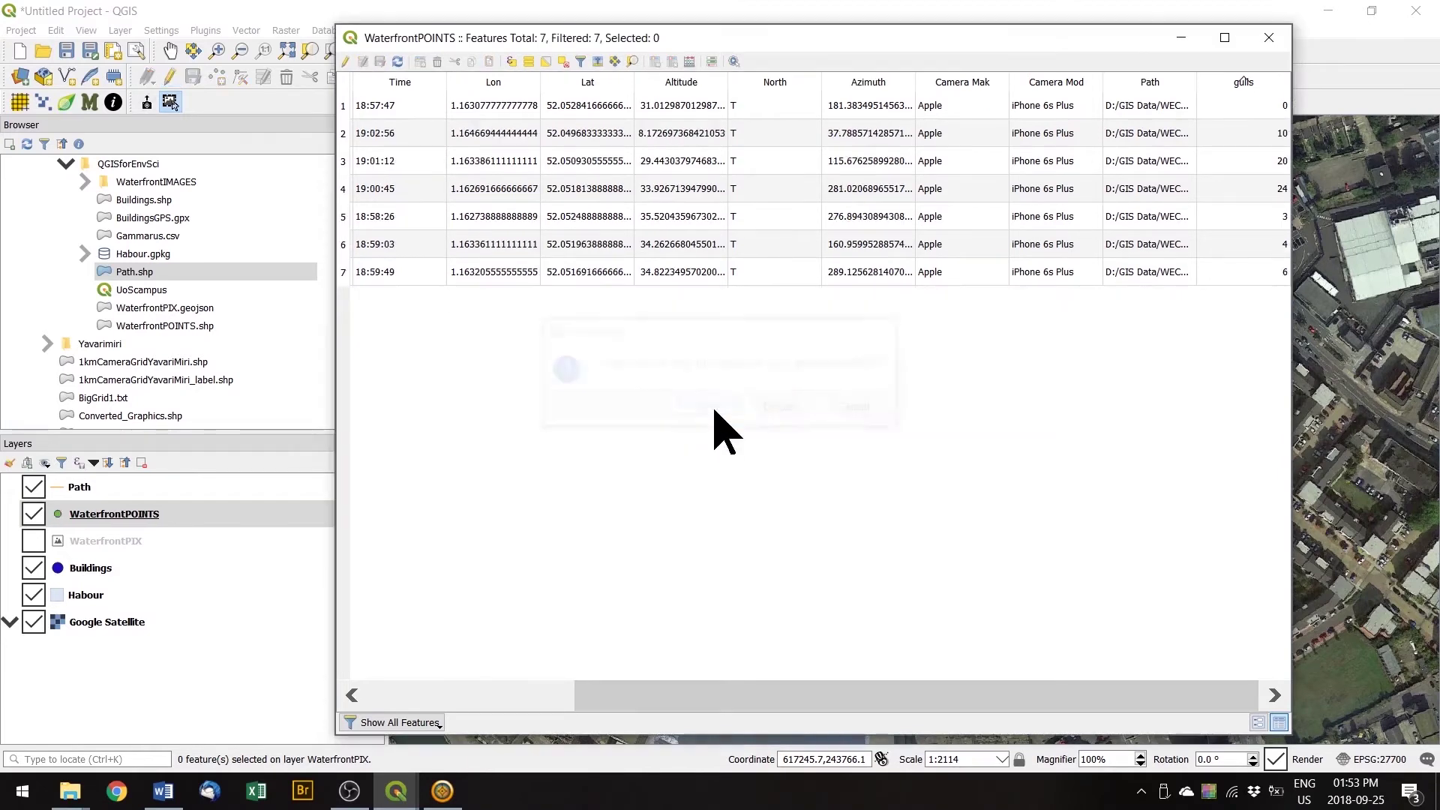
click(1268, 37)
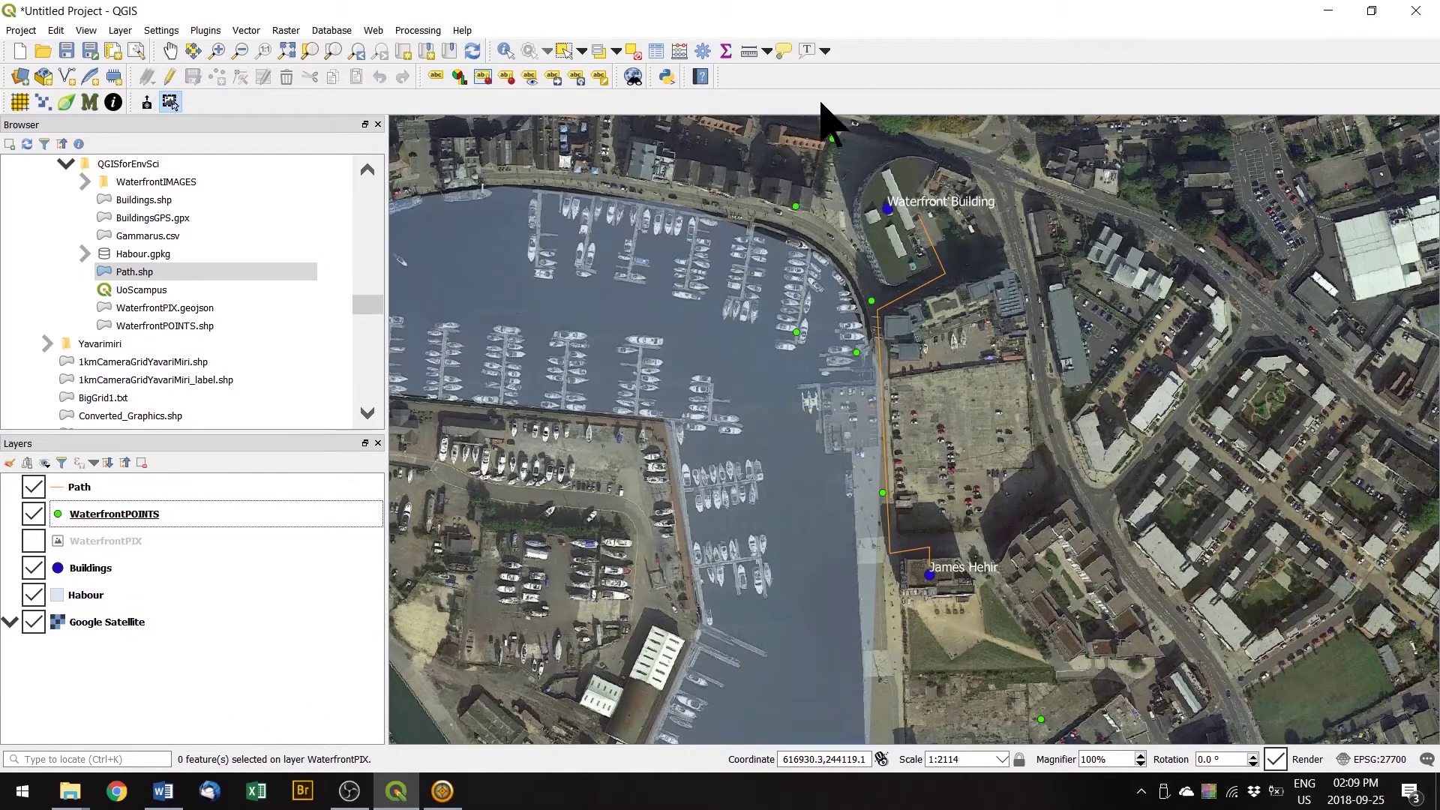
click(795, 207)
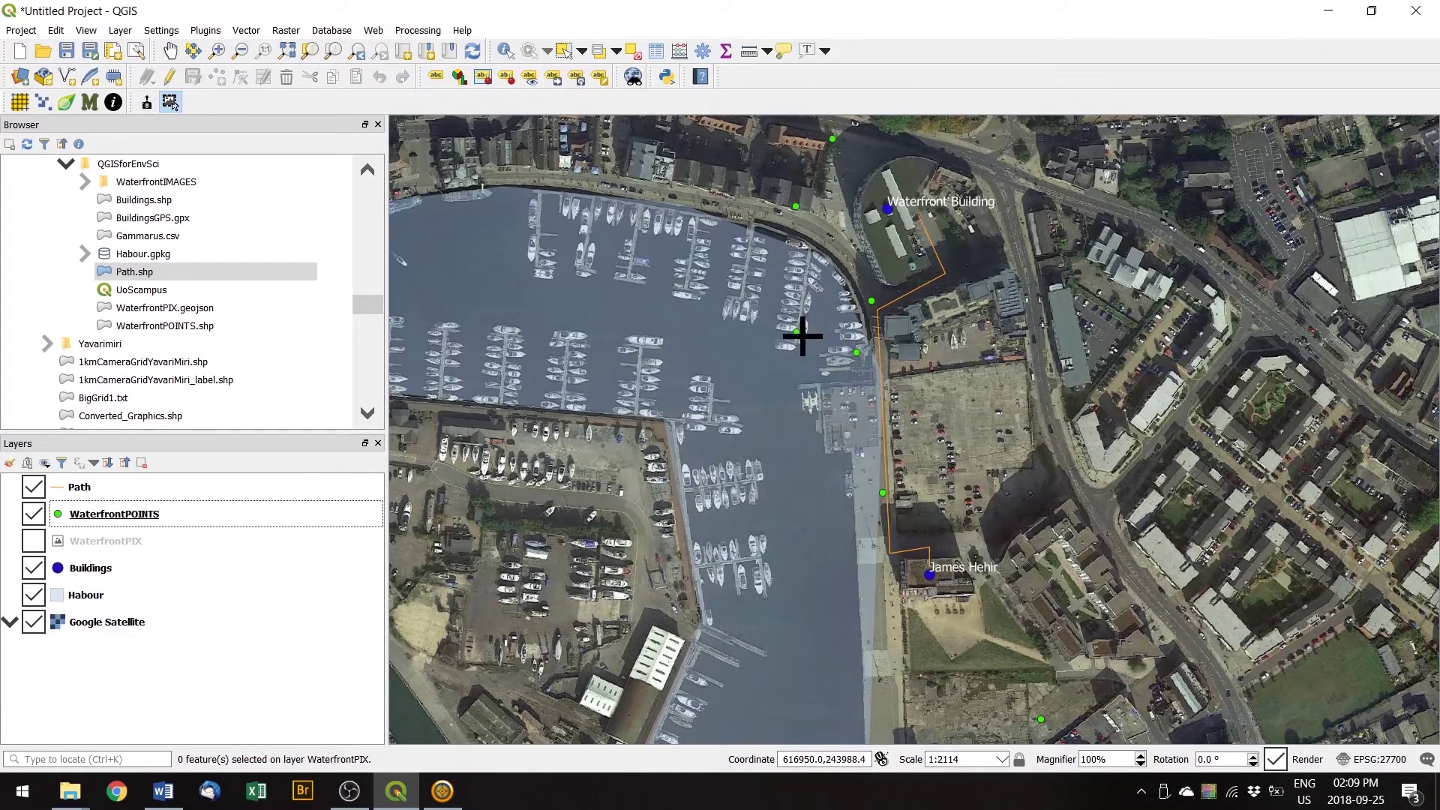
double_click(127, 521)
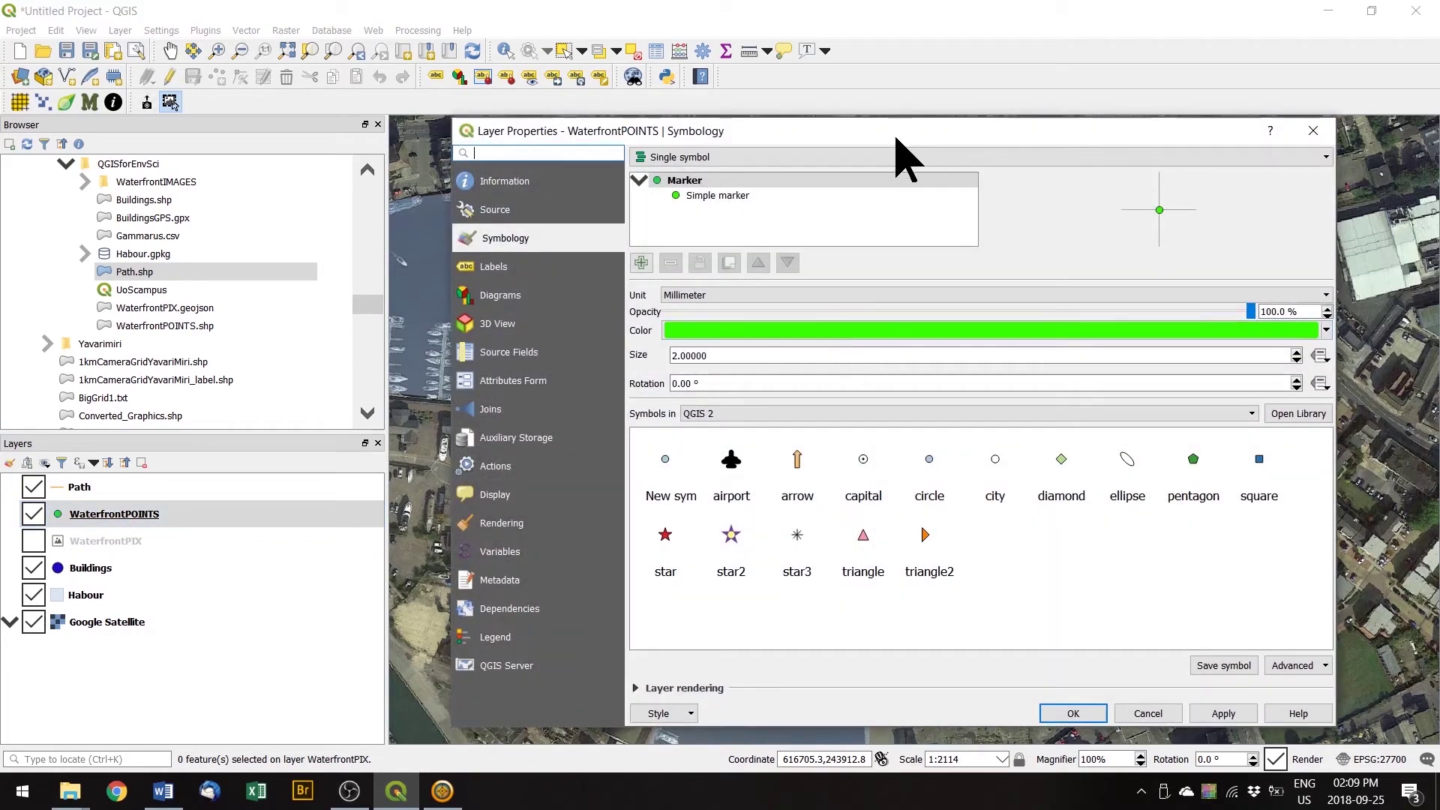
- Switch WaterfrontPOINTS symbology to Categorized using the gulls column
drag(897, 139, 848, 81)
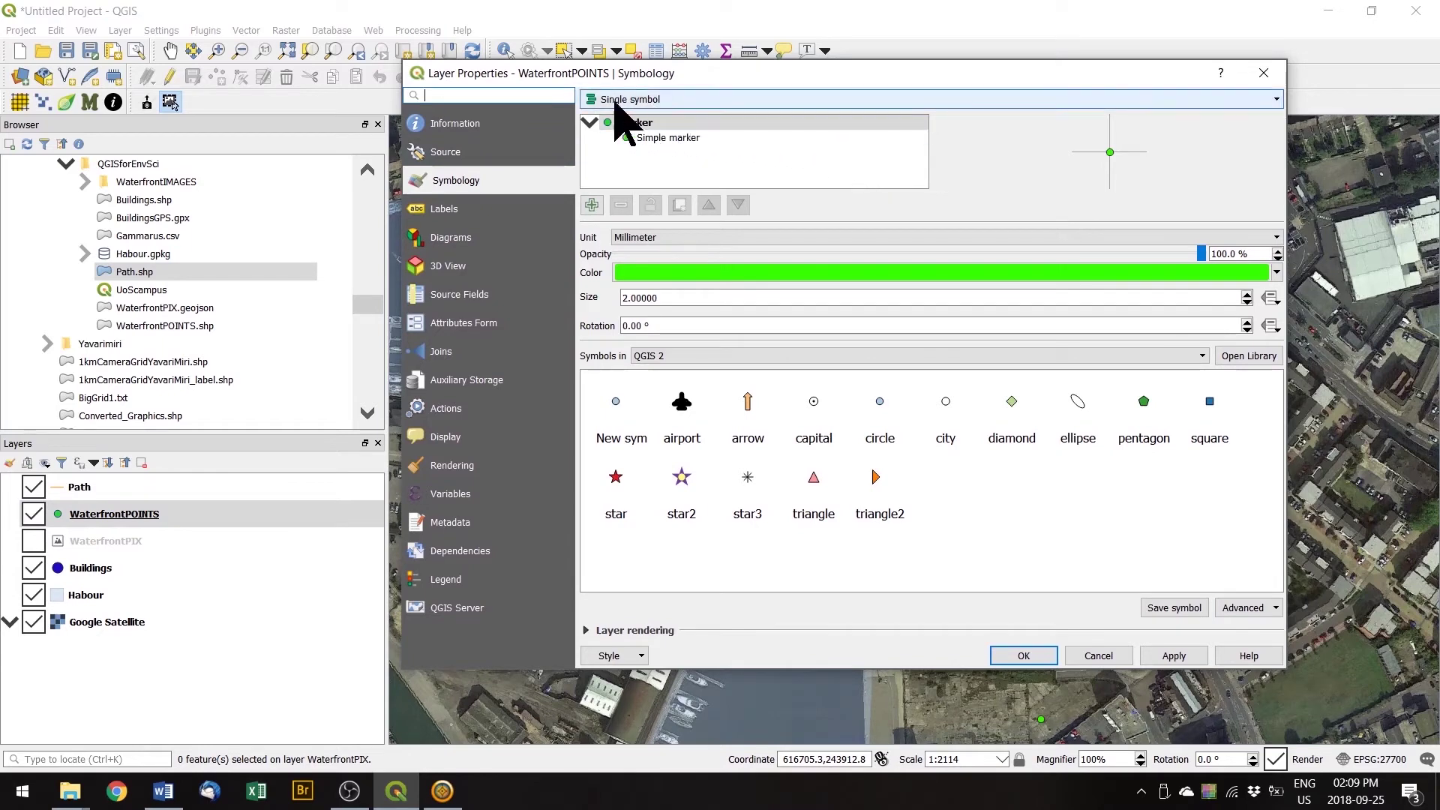
click(907, 99)
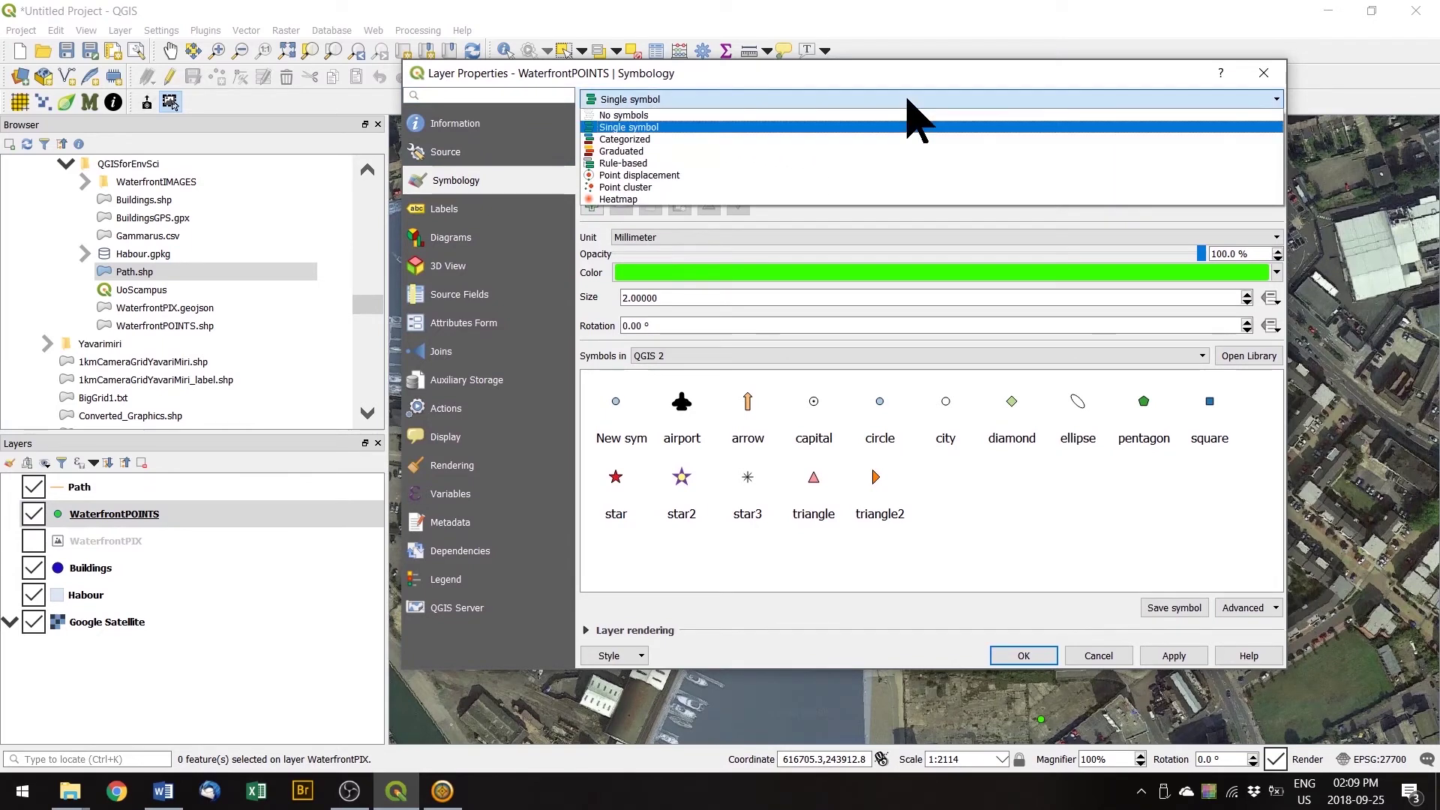
click(909, 139)
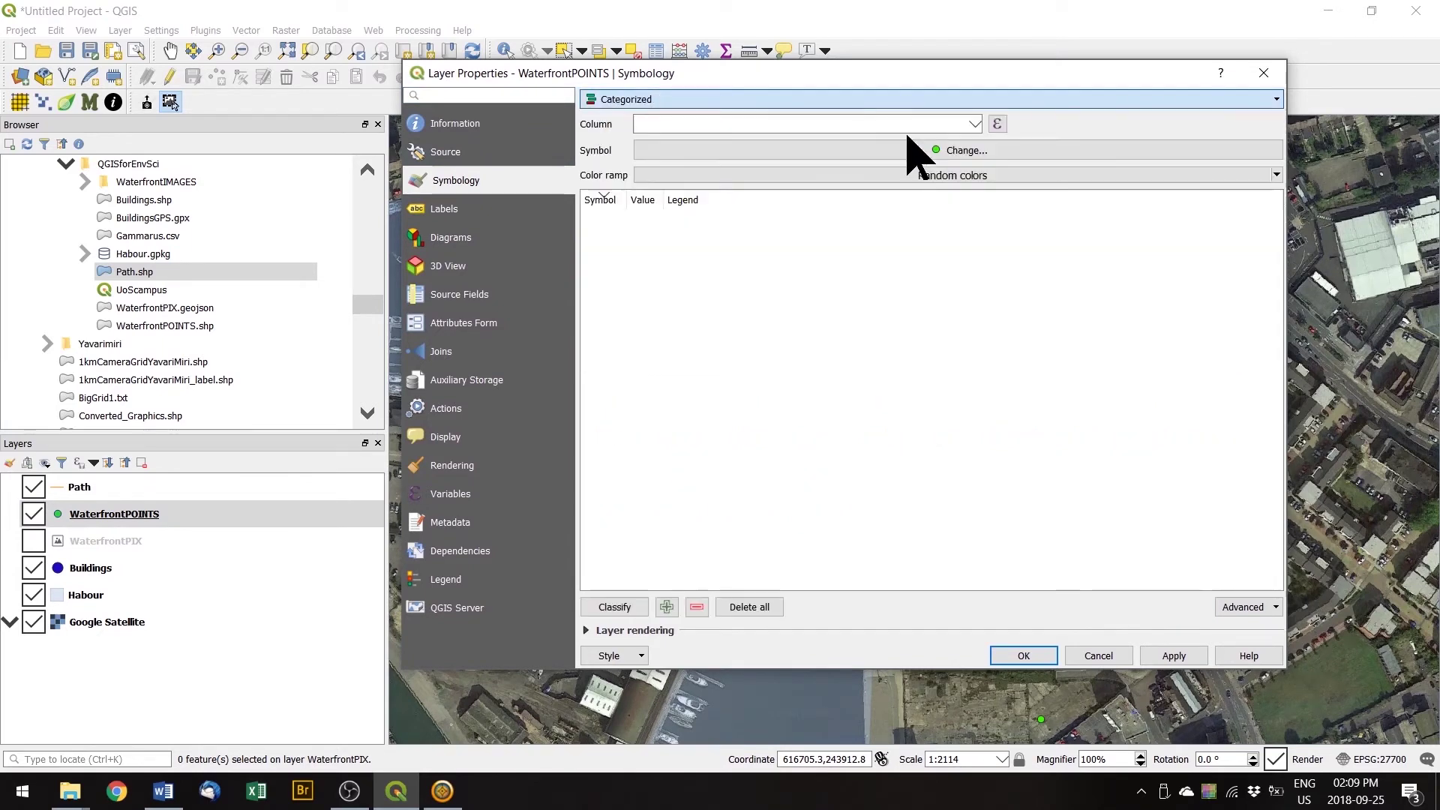
click(976, 125)
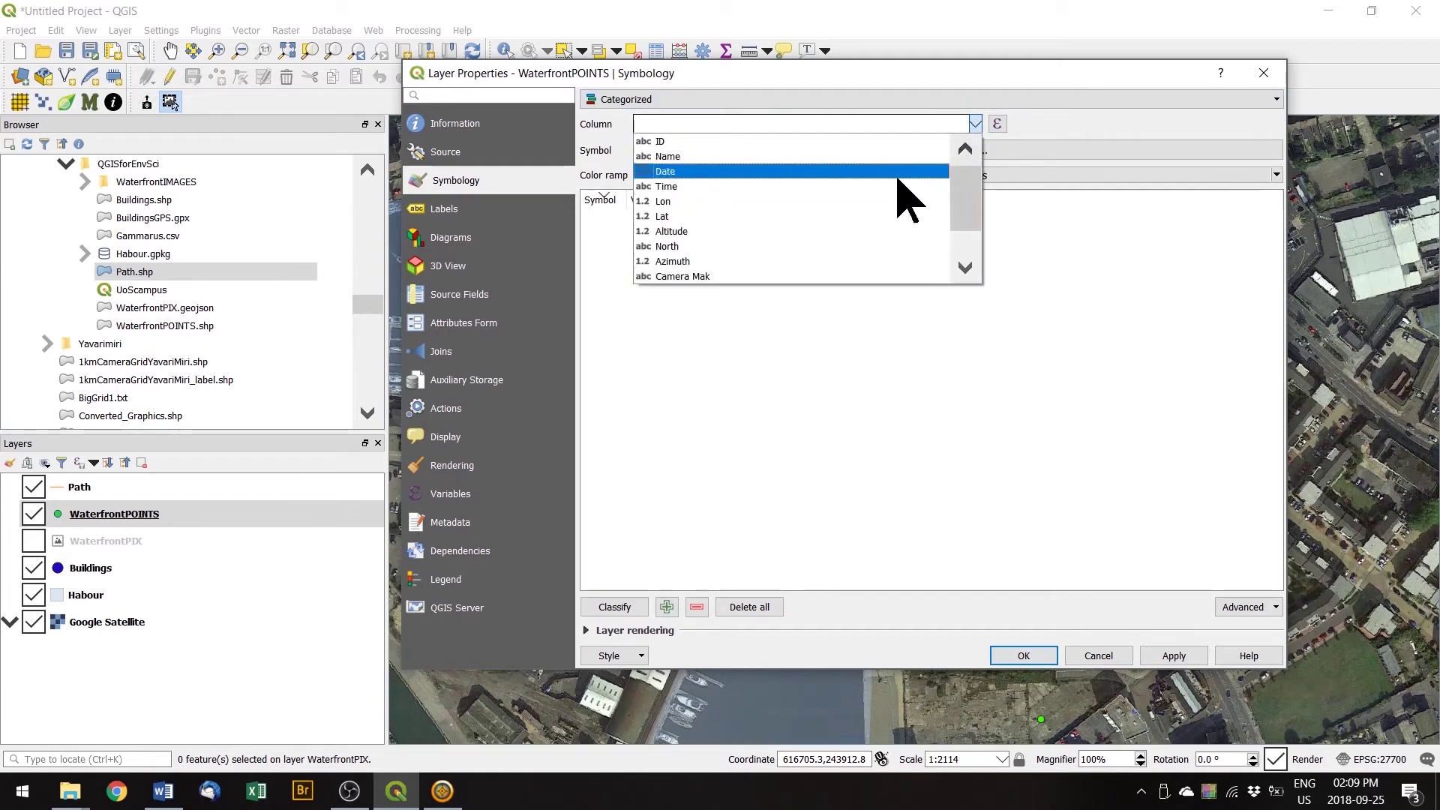
drag(974, 201, 974, 243)
click(890, 276)
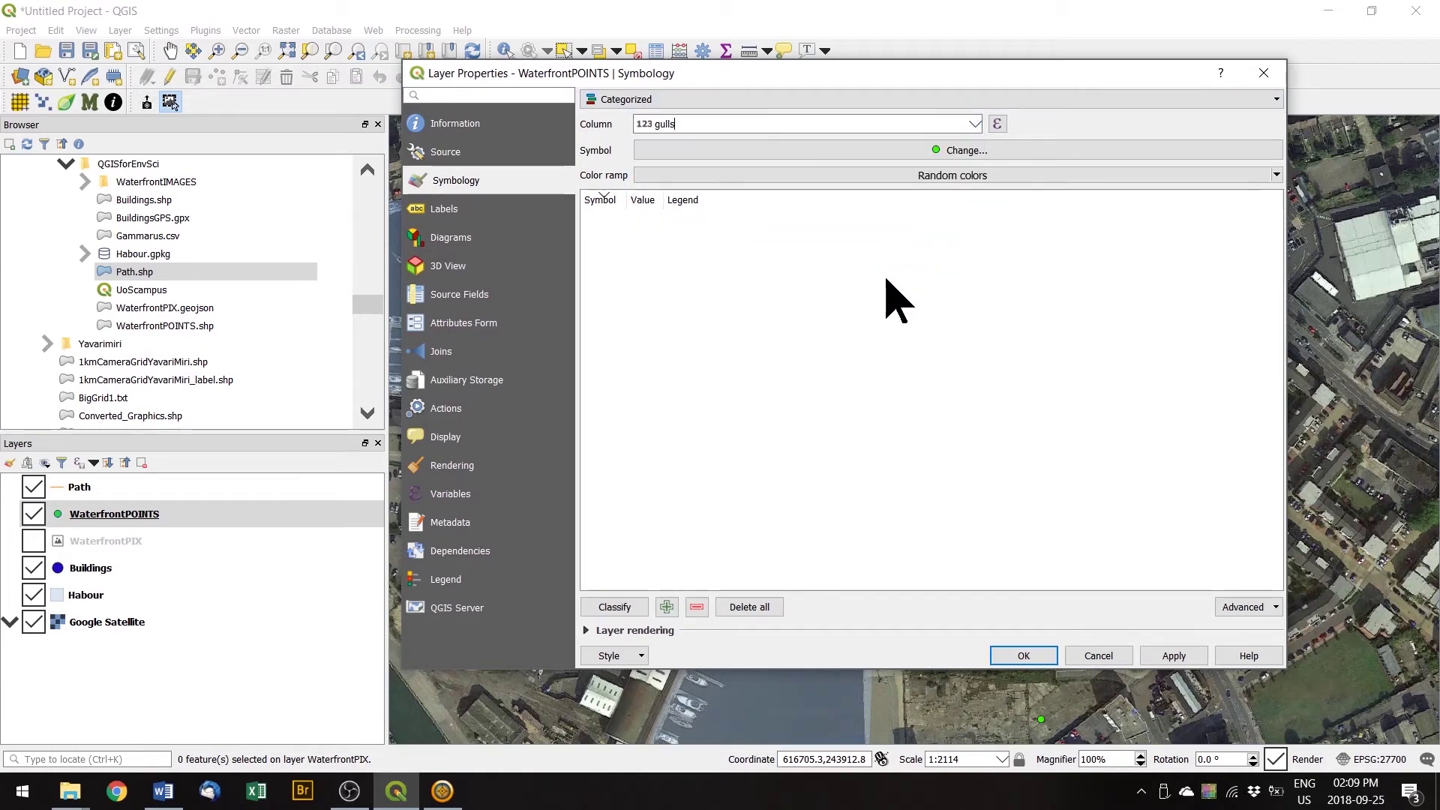
- Make the category marker size data-defined by the gulls field
click(969, 150)
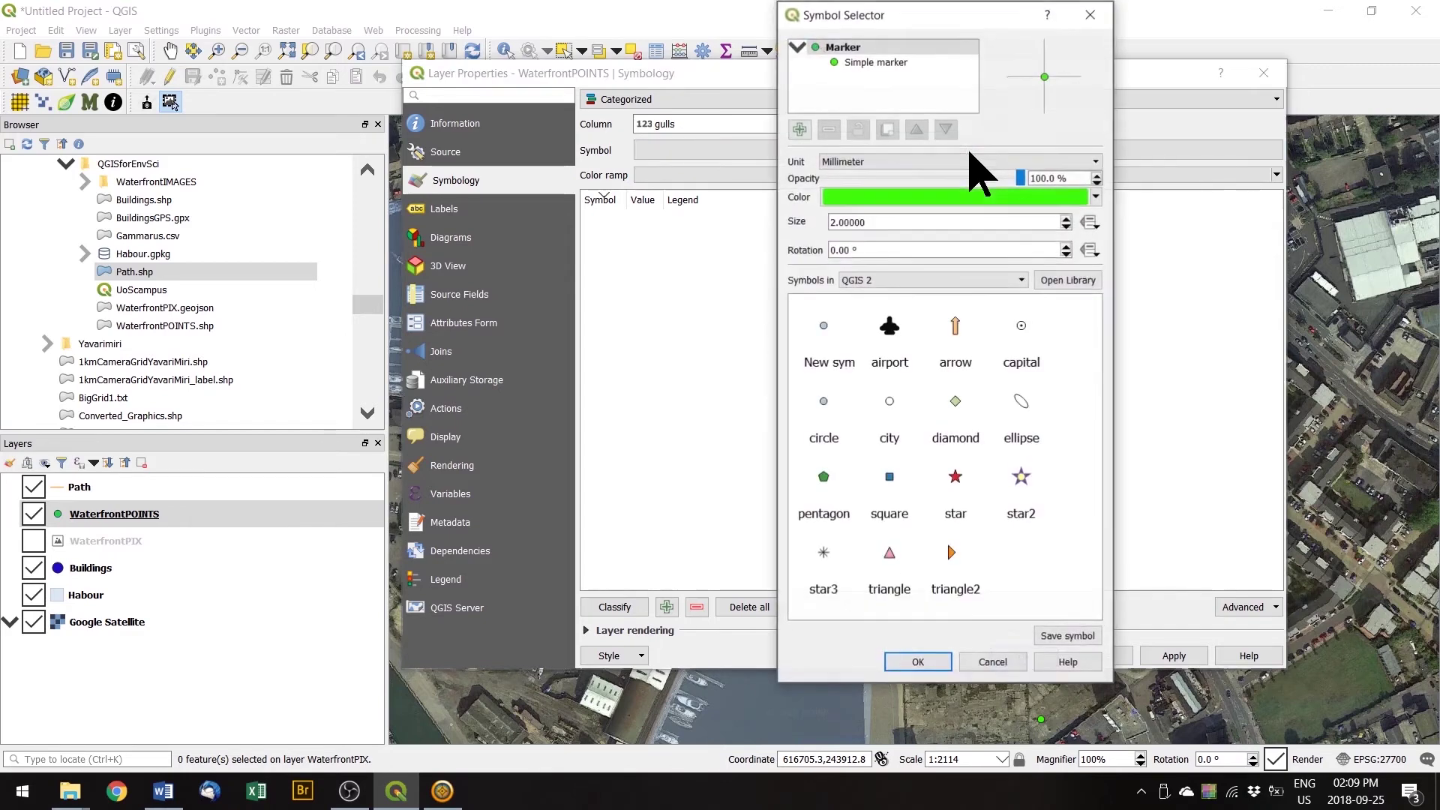
click(1091, 223)
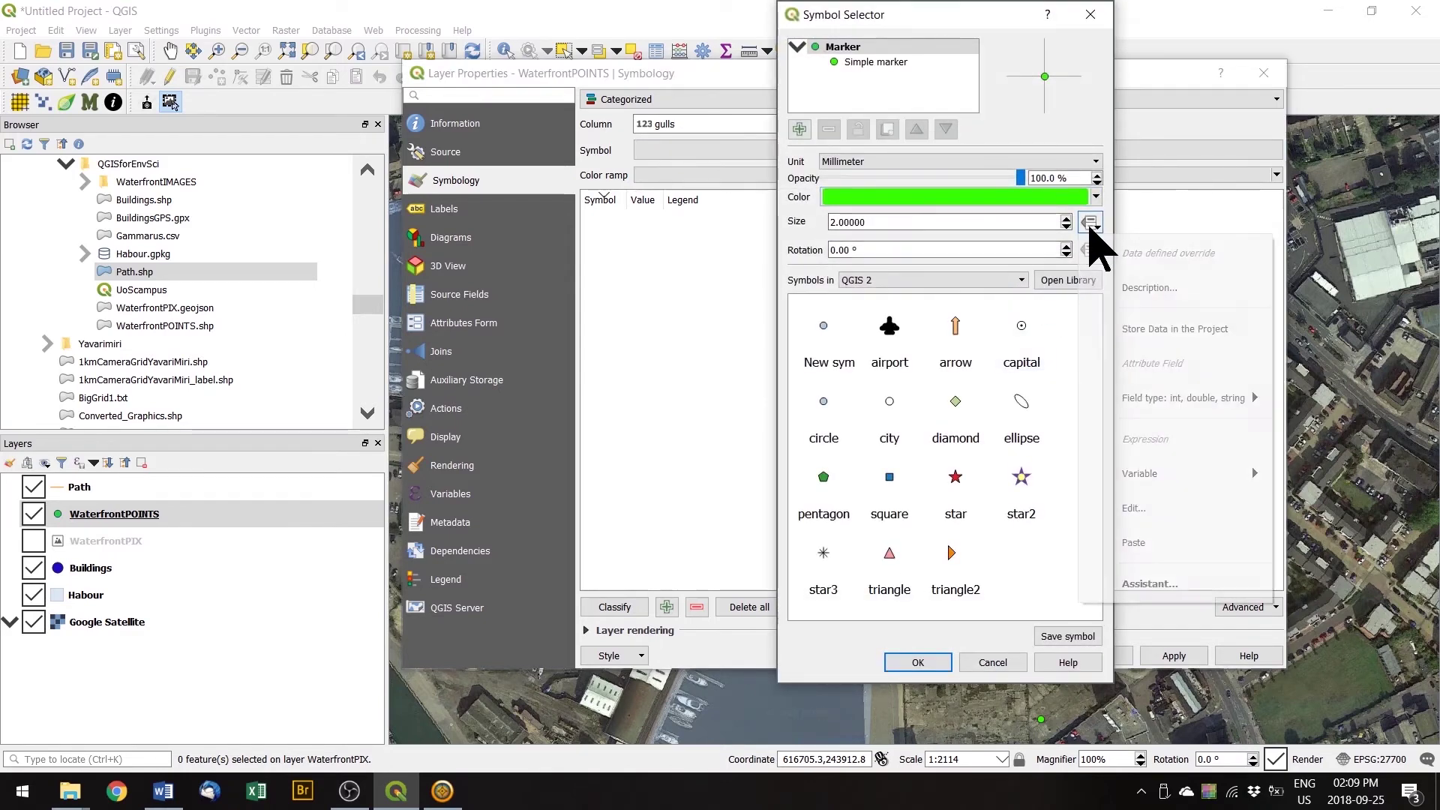
mouse_move(1204, 396)
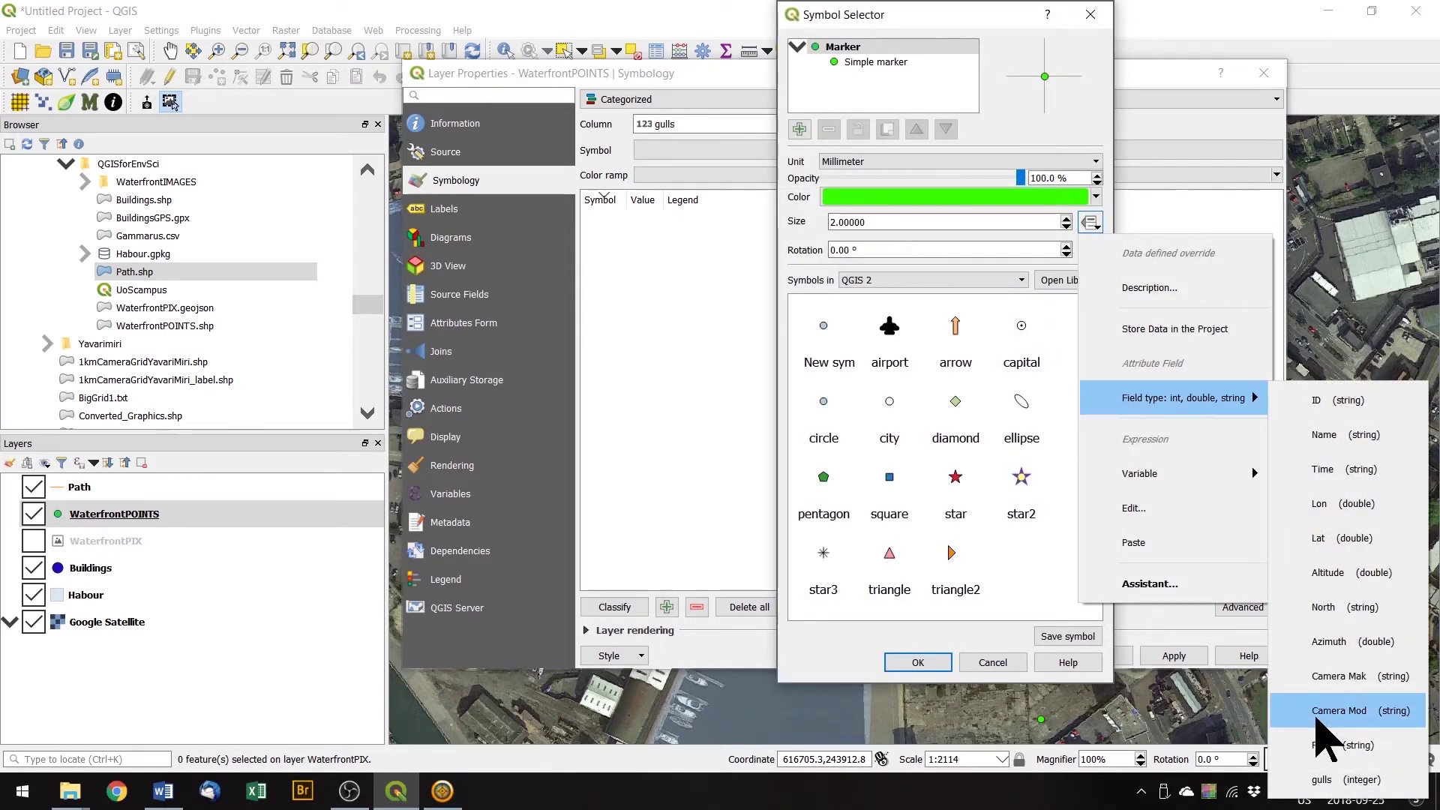
click(1342, 780)
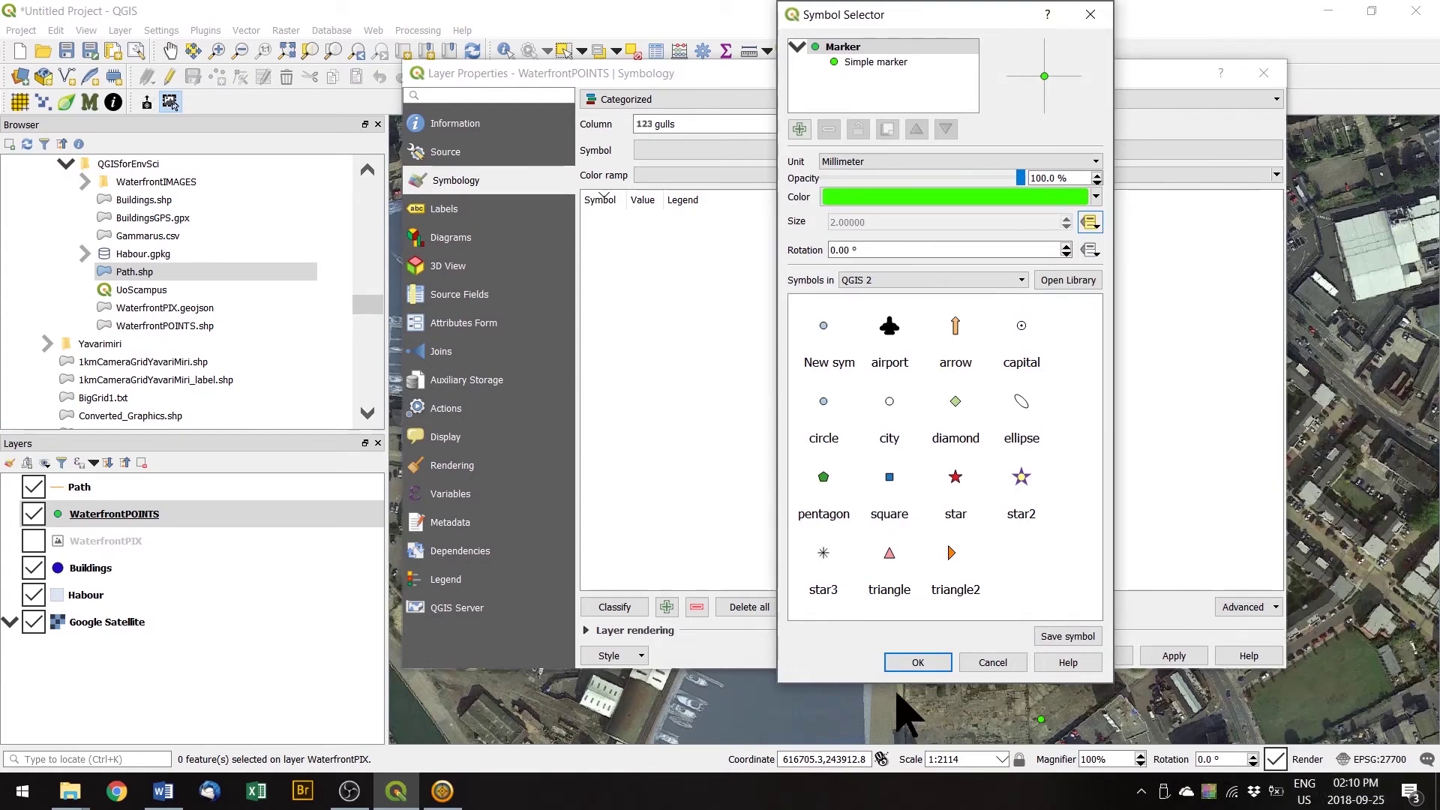
click(917, 662)
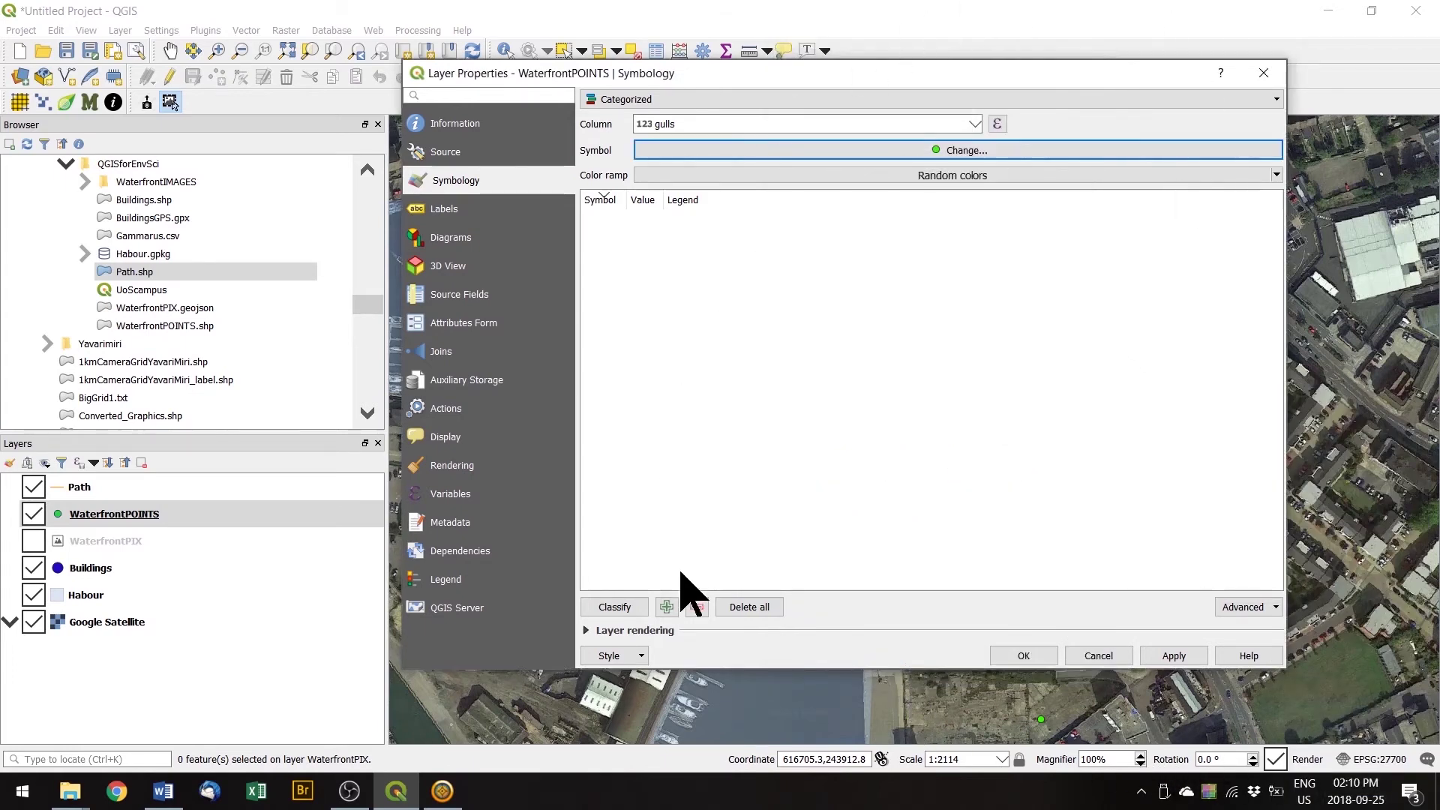
- Classify gull counts into categories 0 to 24, delete the empty category, and apply the styling
click(666, 607)
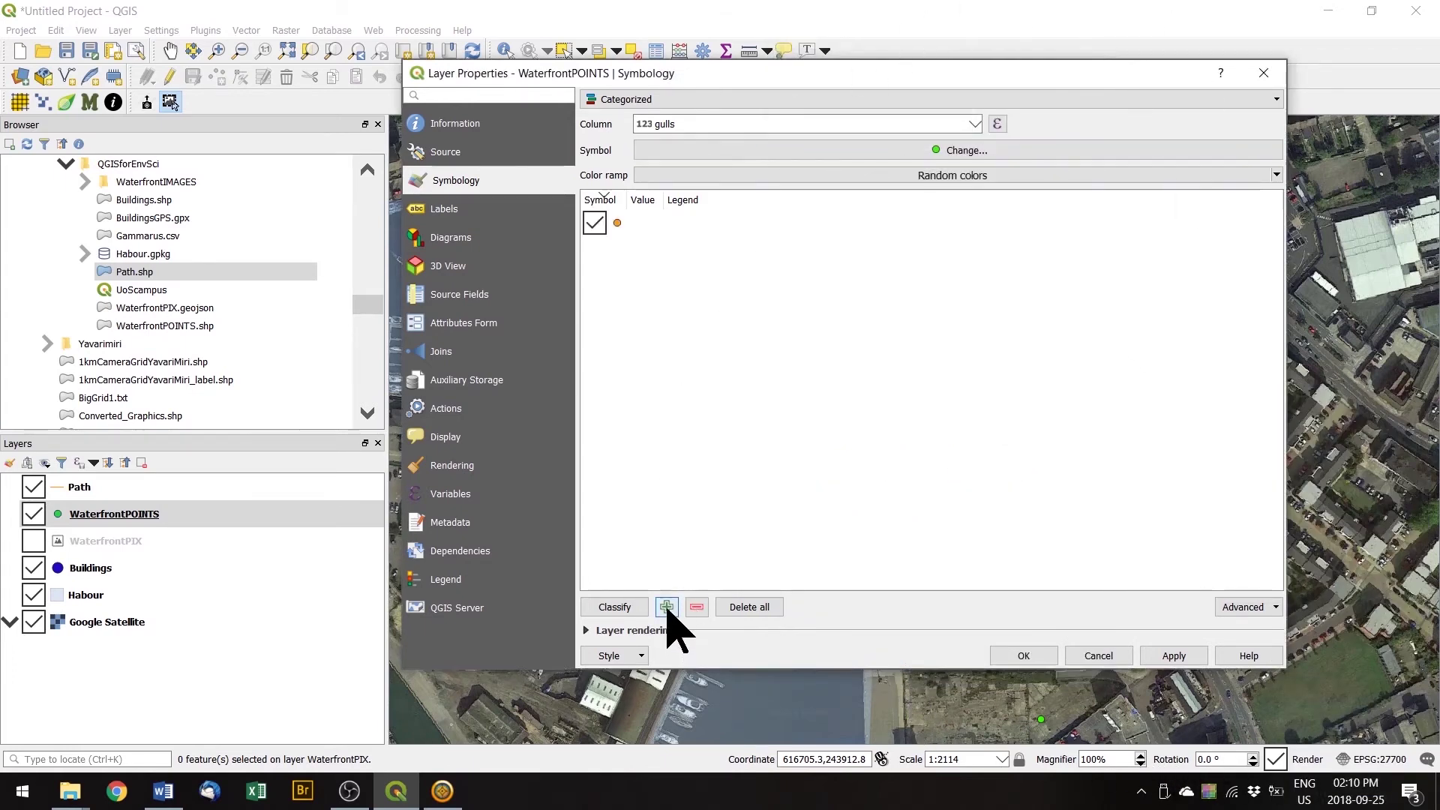
click(615, 606)
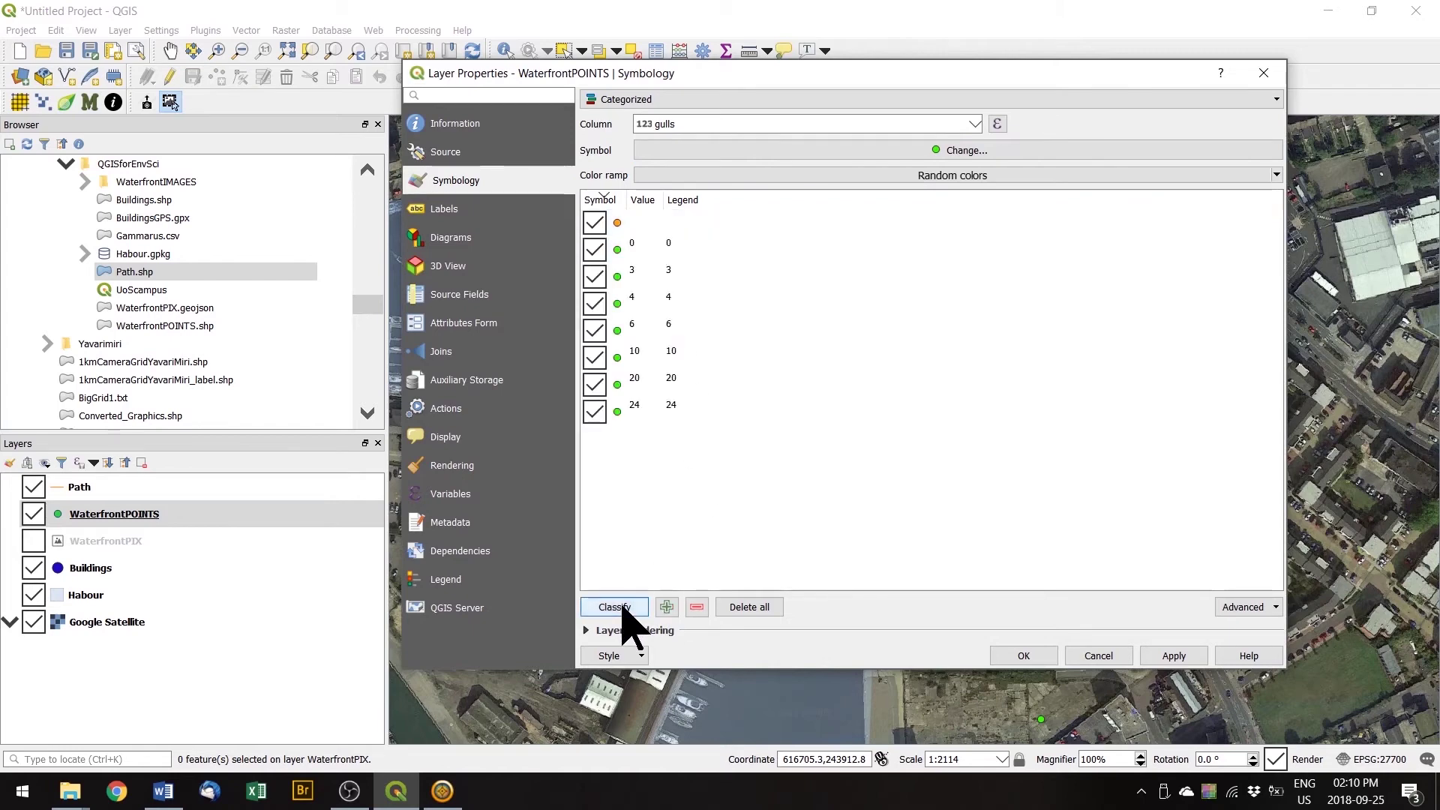
click(622, 225)
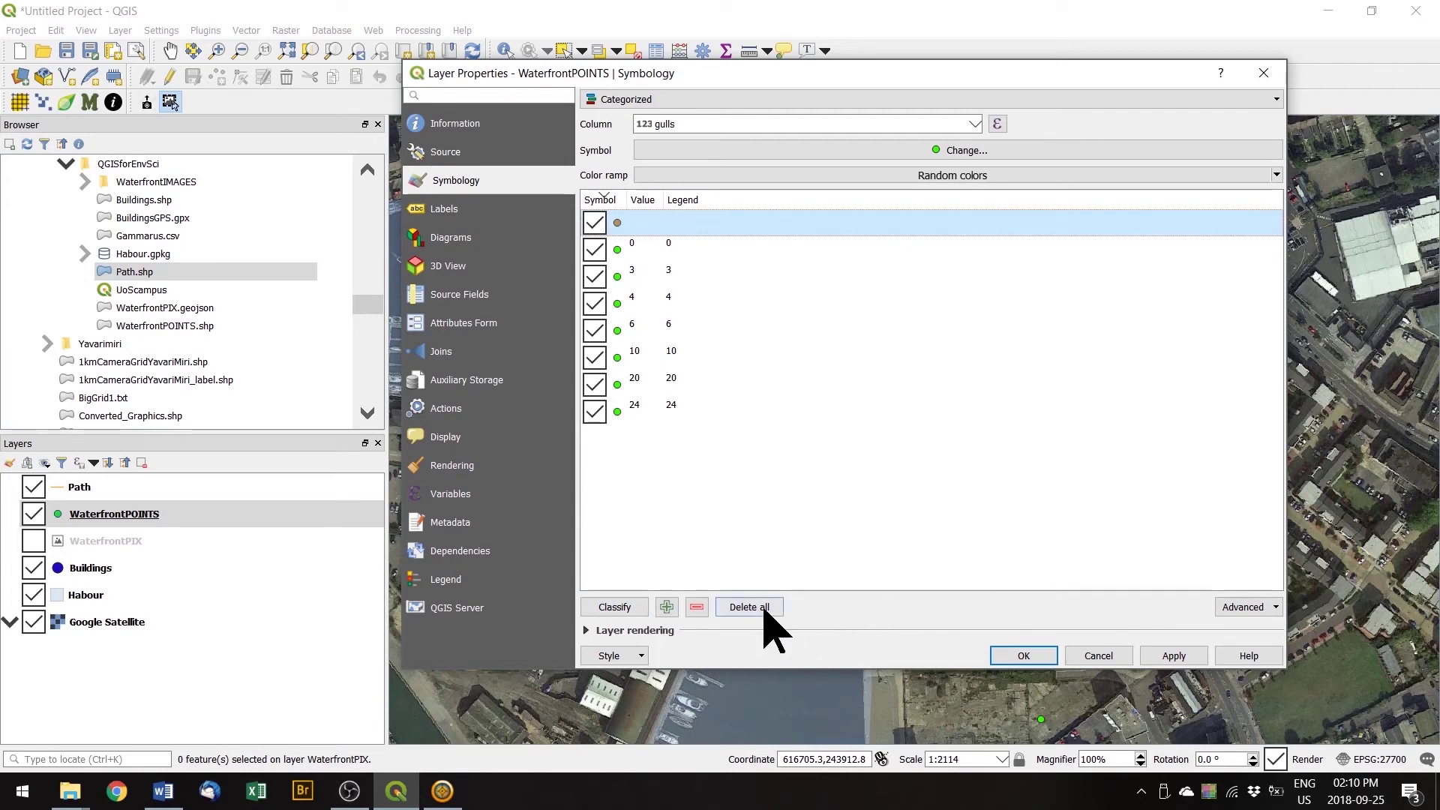
click(696, 607)
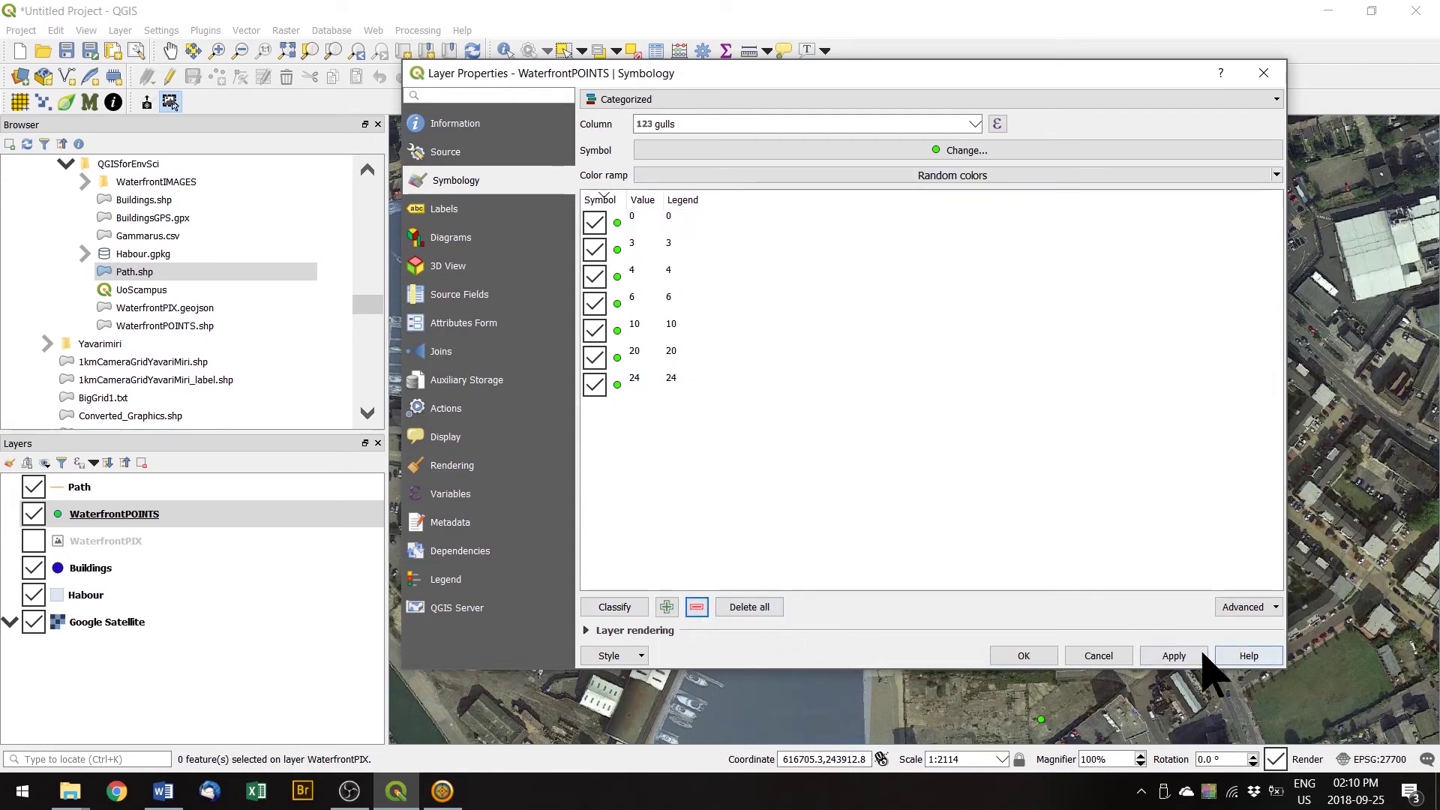
click(1174, 656)
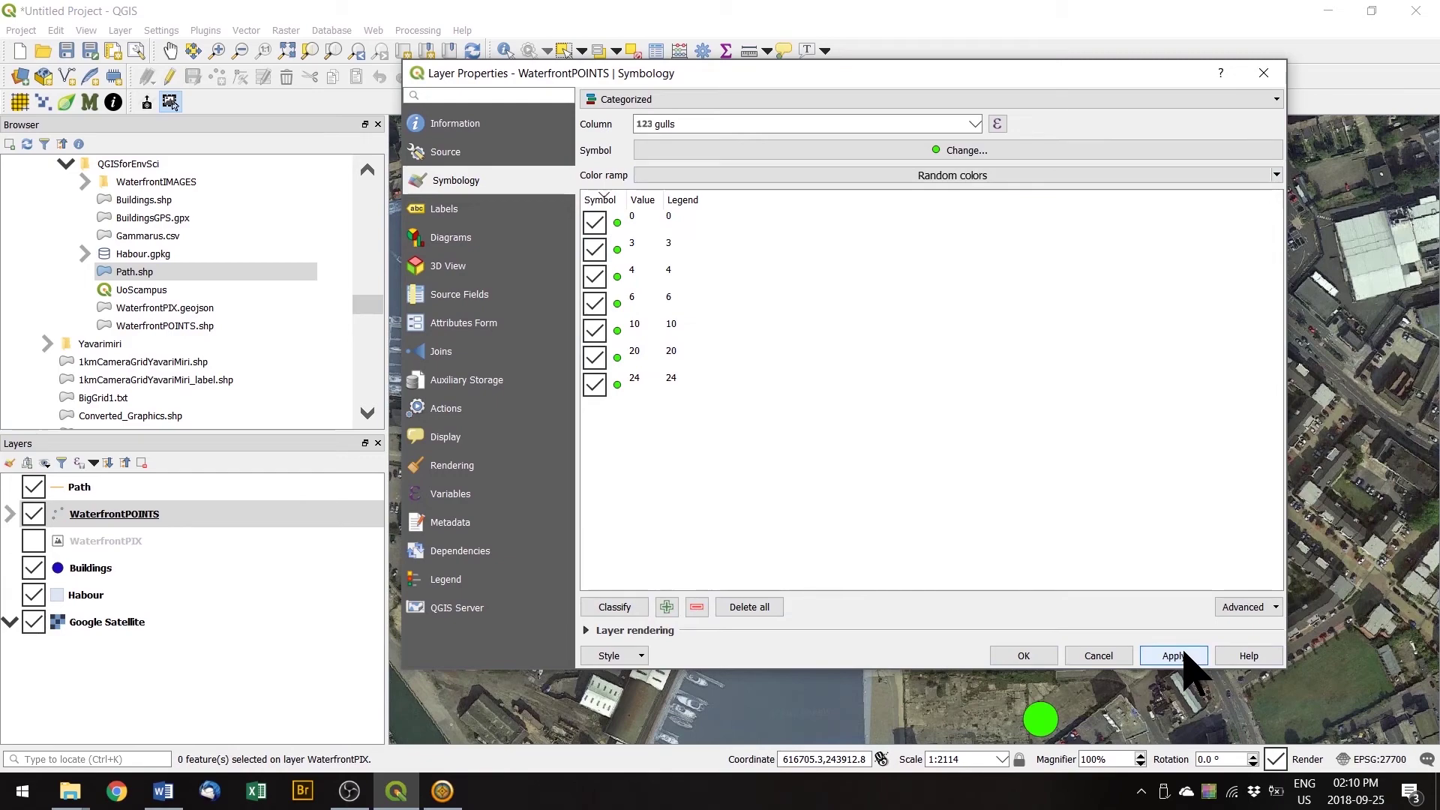
click(1023, 656)
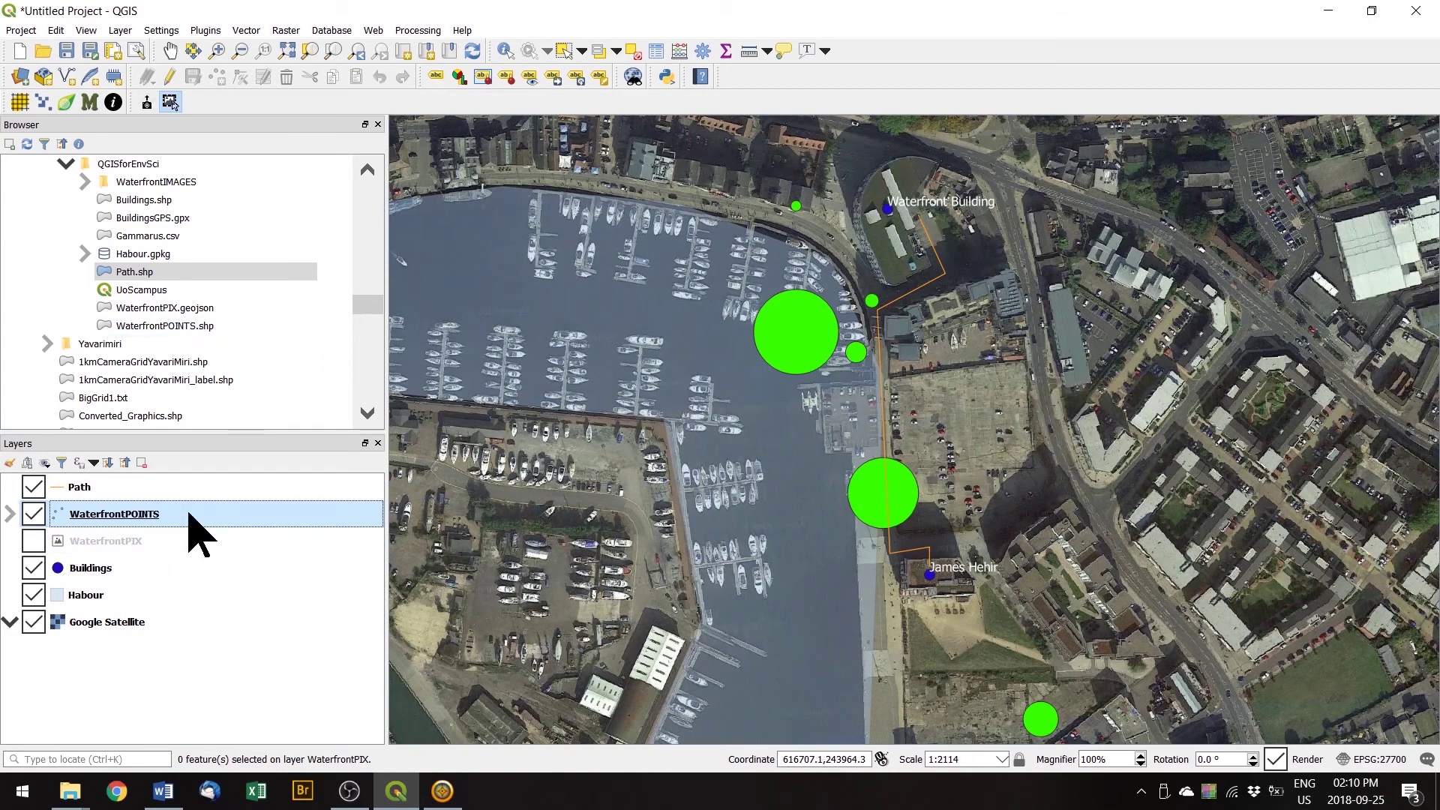
- Move WaterfrontPOINTS above the Path layer to the top of the layer list
drag(193, 520, 192, 488)
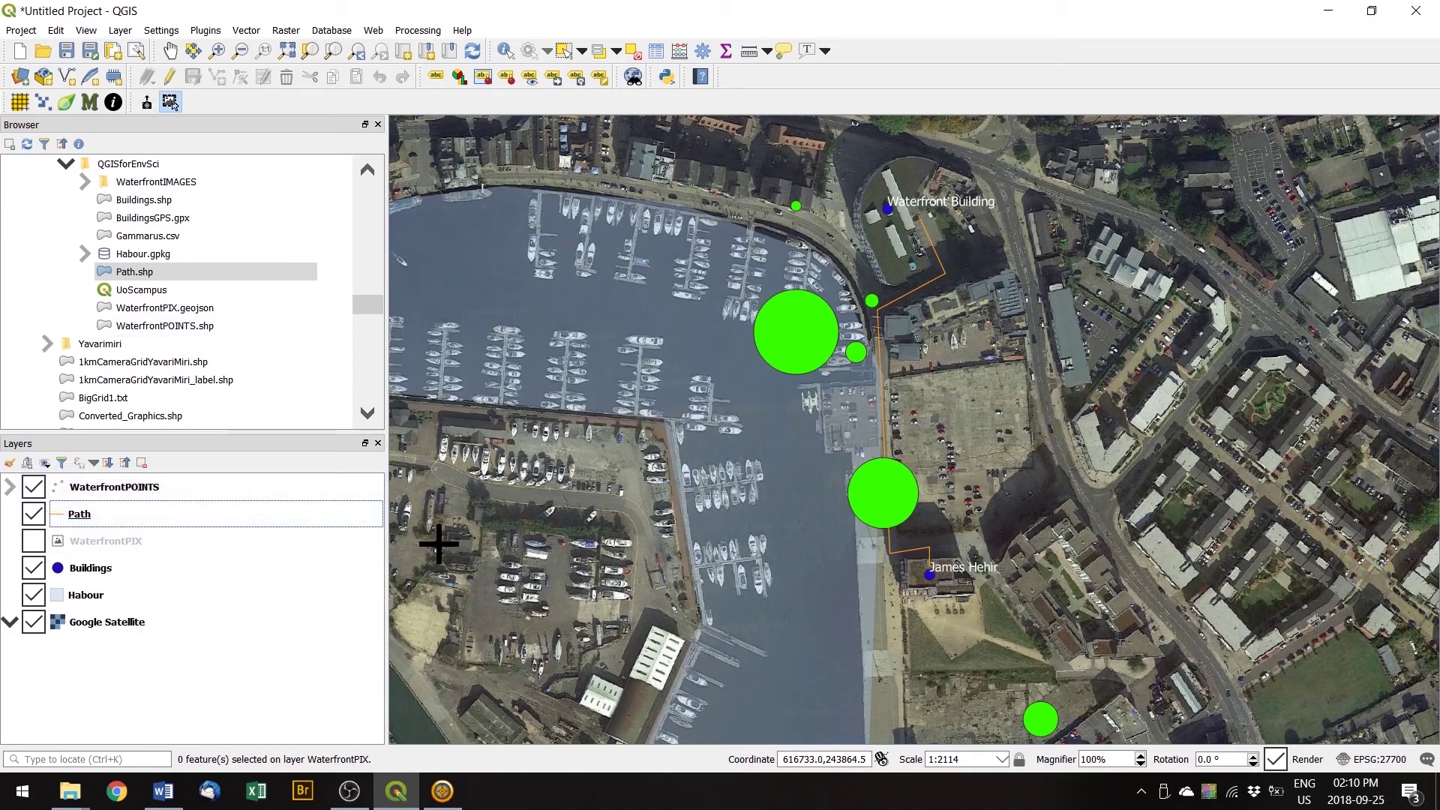